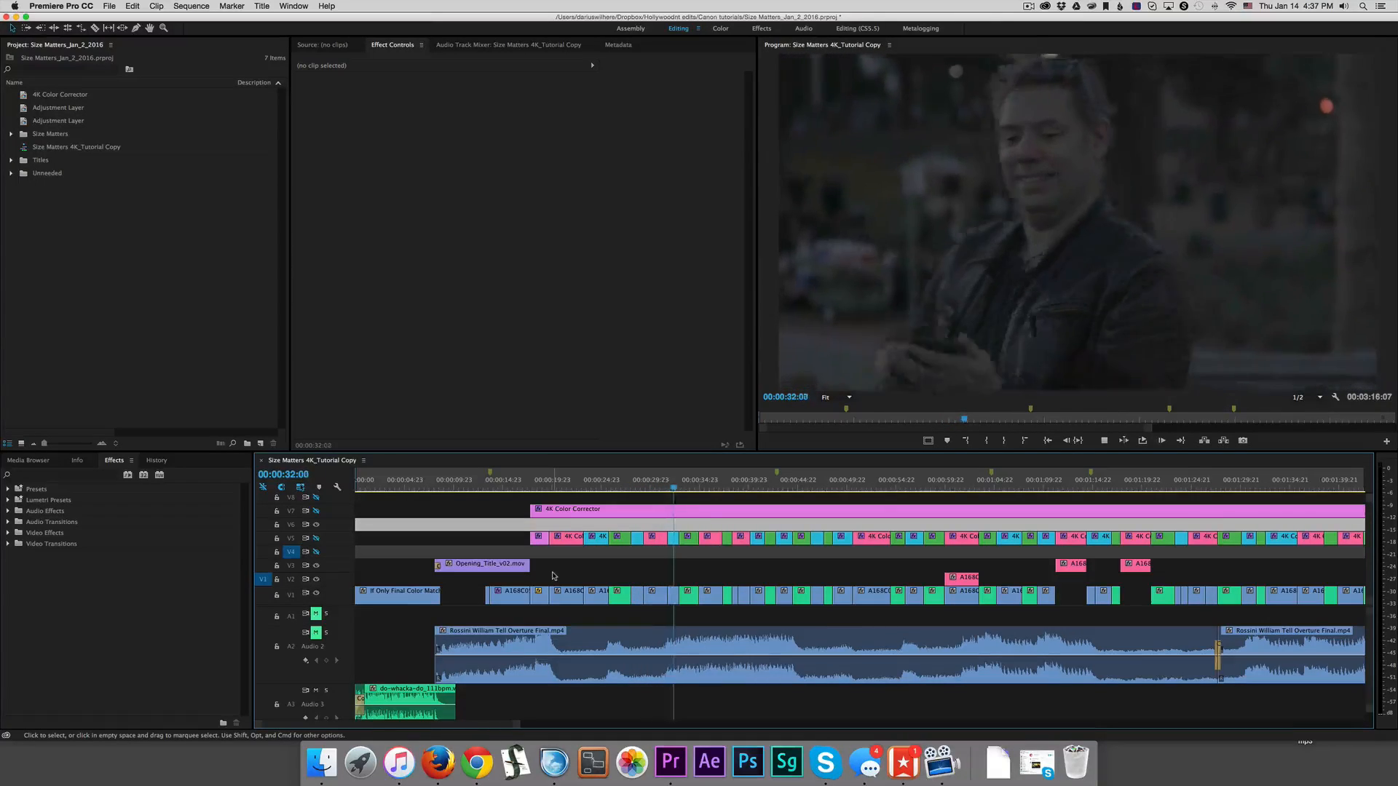
- Stop playback on the shot of the woman with the book and apply the ALEXA_Default_LogC2Rec709 input LUT in the Color workspace
{"action": "key", "text": "space"}
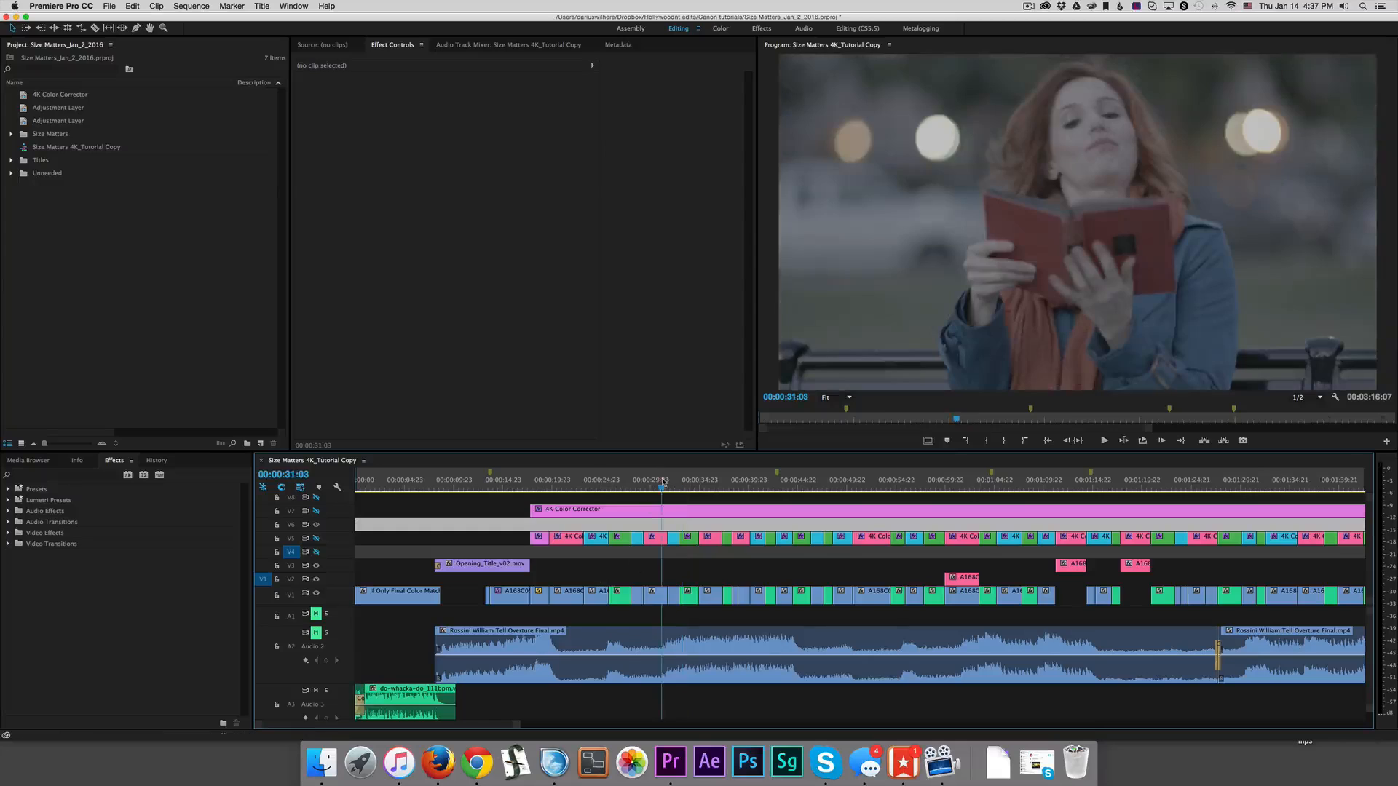
{"action": "left_click", "coordinate": [652, 597]}
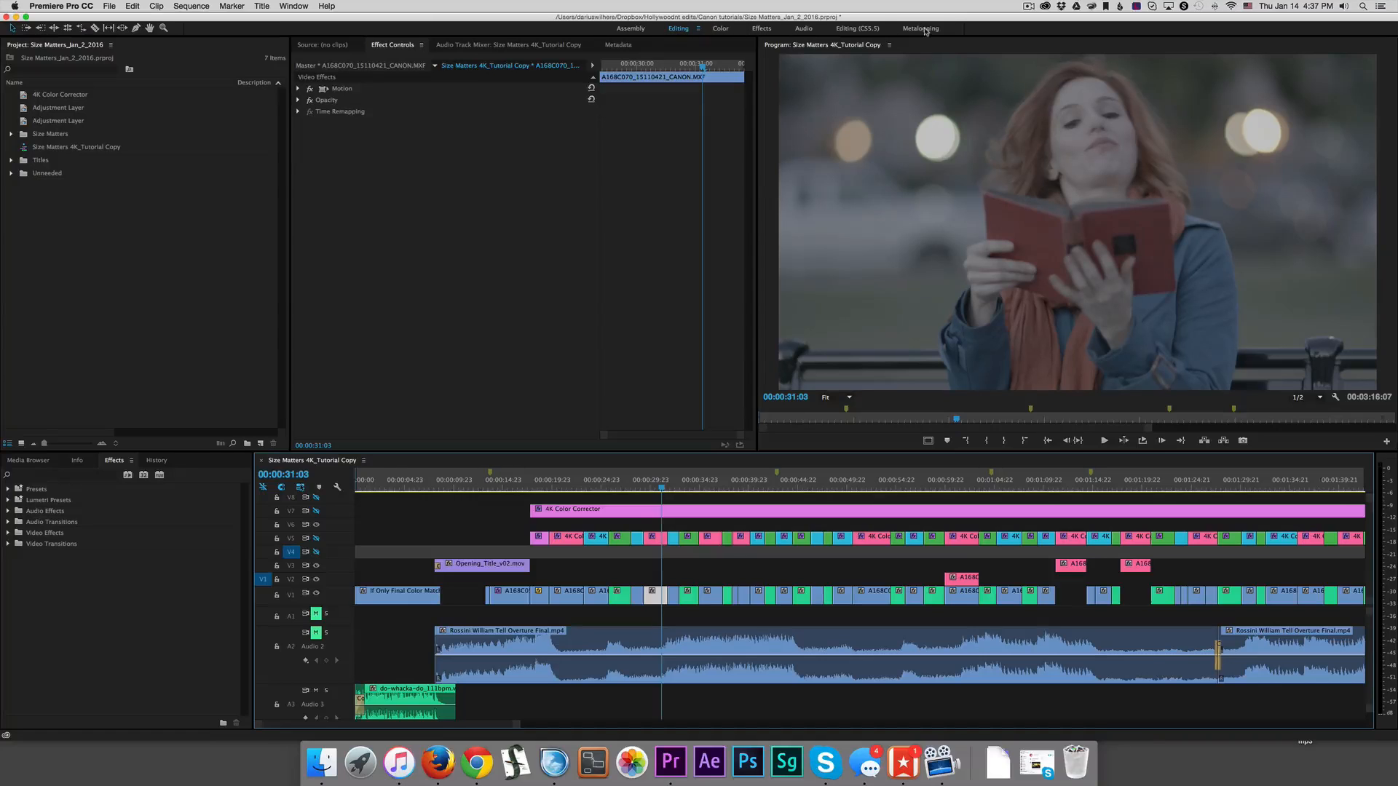
{"action": "left_click", "coordinate": [720, 29]}
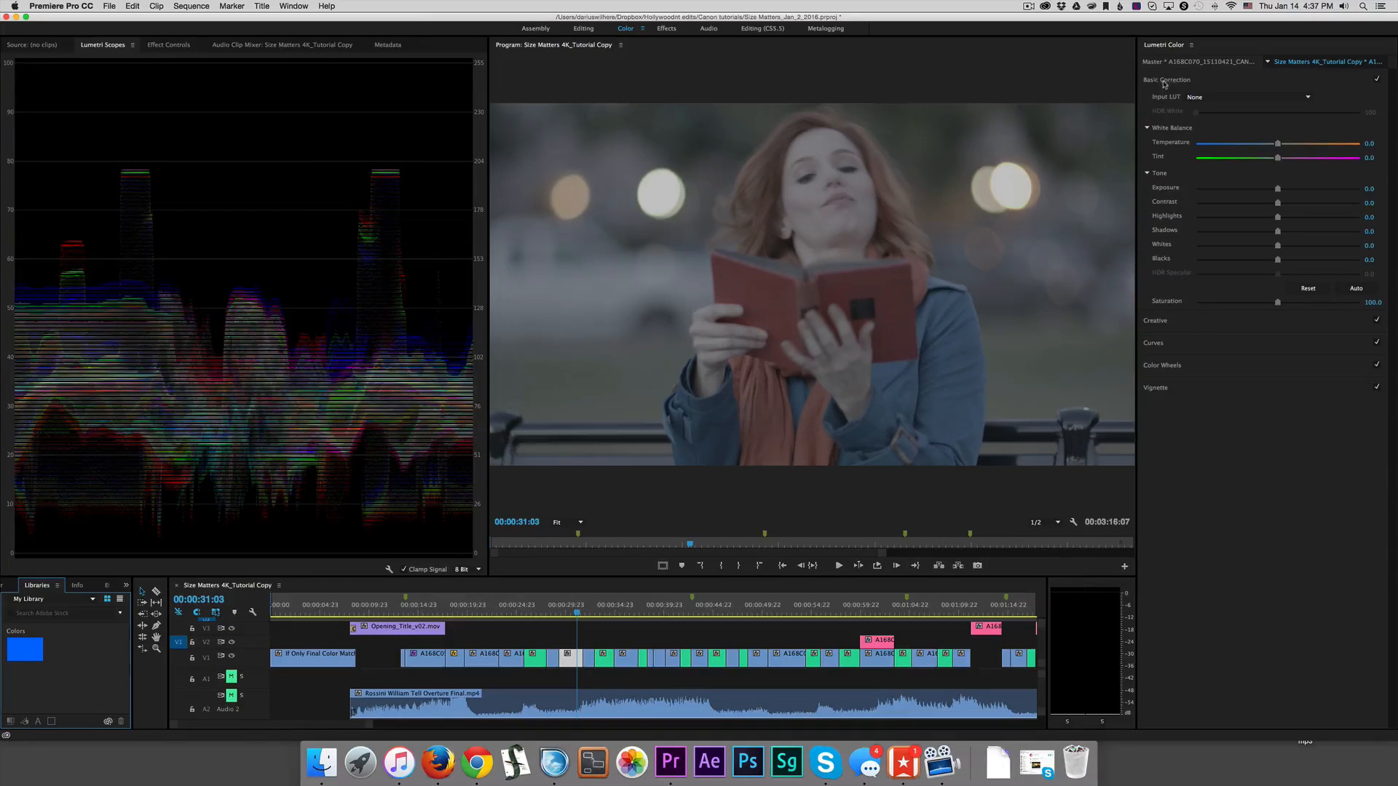
{"action": "left_click", "coordinate": [1241, 98]}
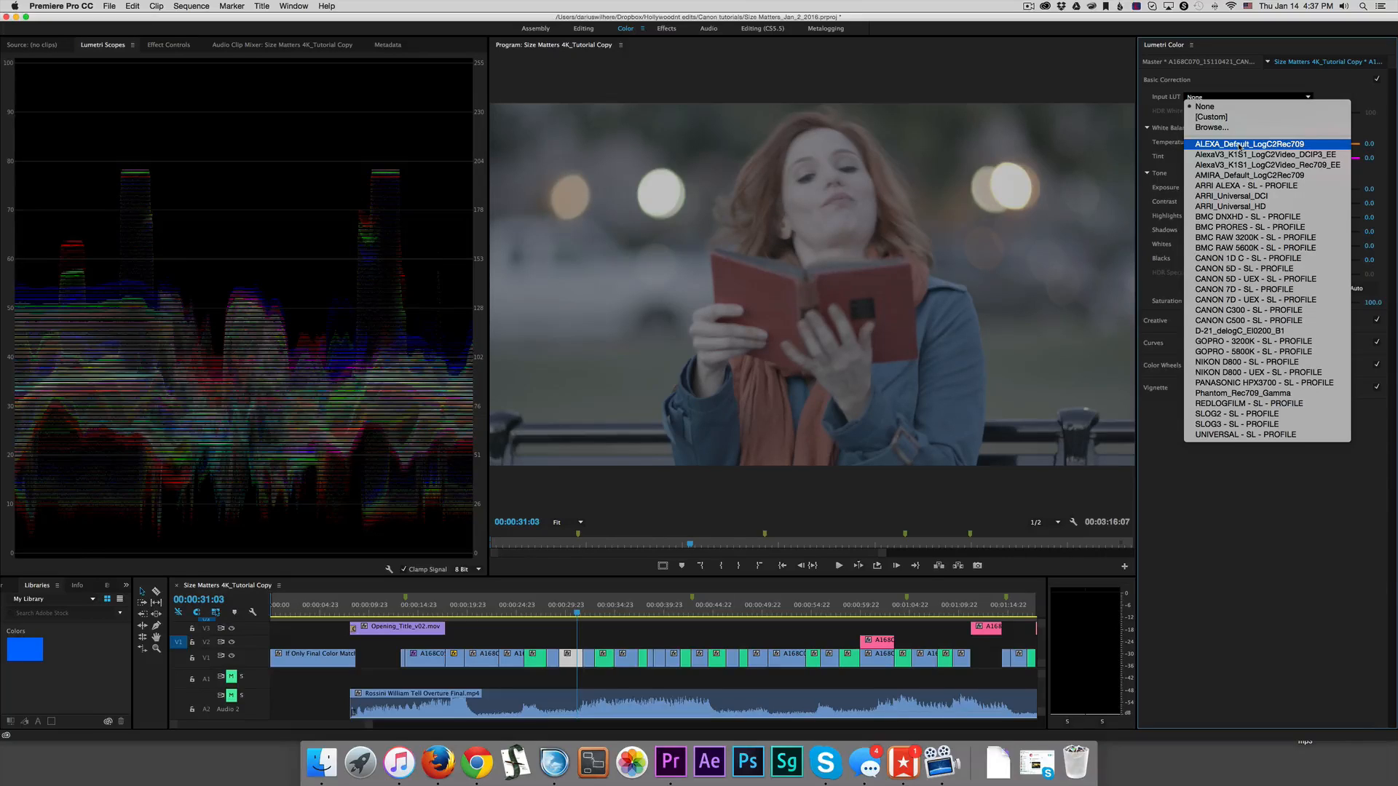
{"action": "left_click", "coordinate": [1240, 144]}
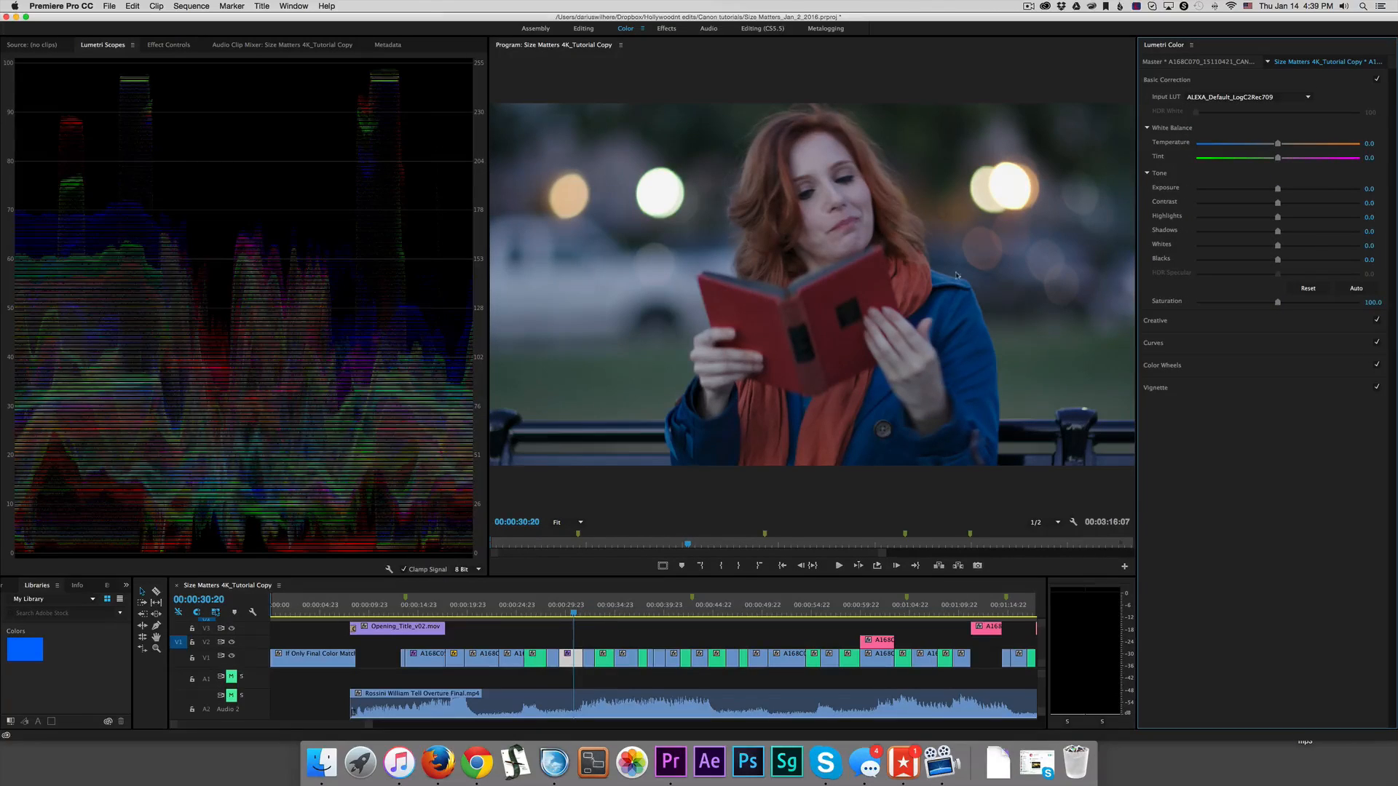
- Try the custom input LUTs A168C070 and A168C068 from the LUTS folder on the clip
{"action": "left_click", "coordinate": [1237, 97]}
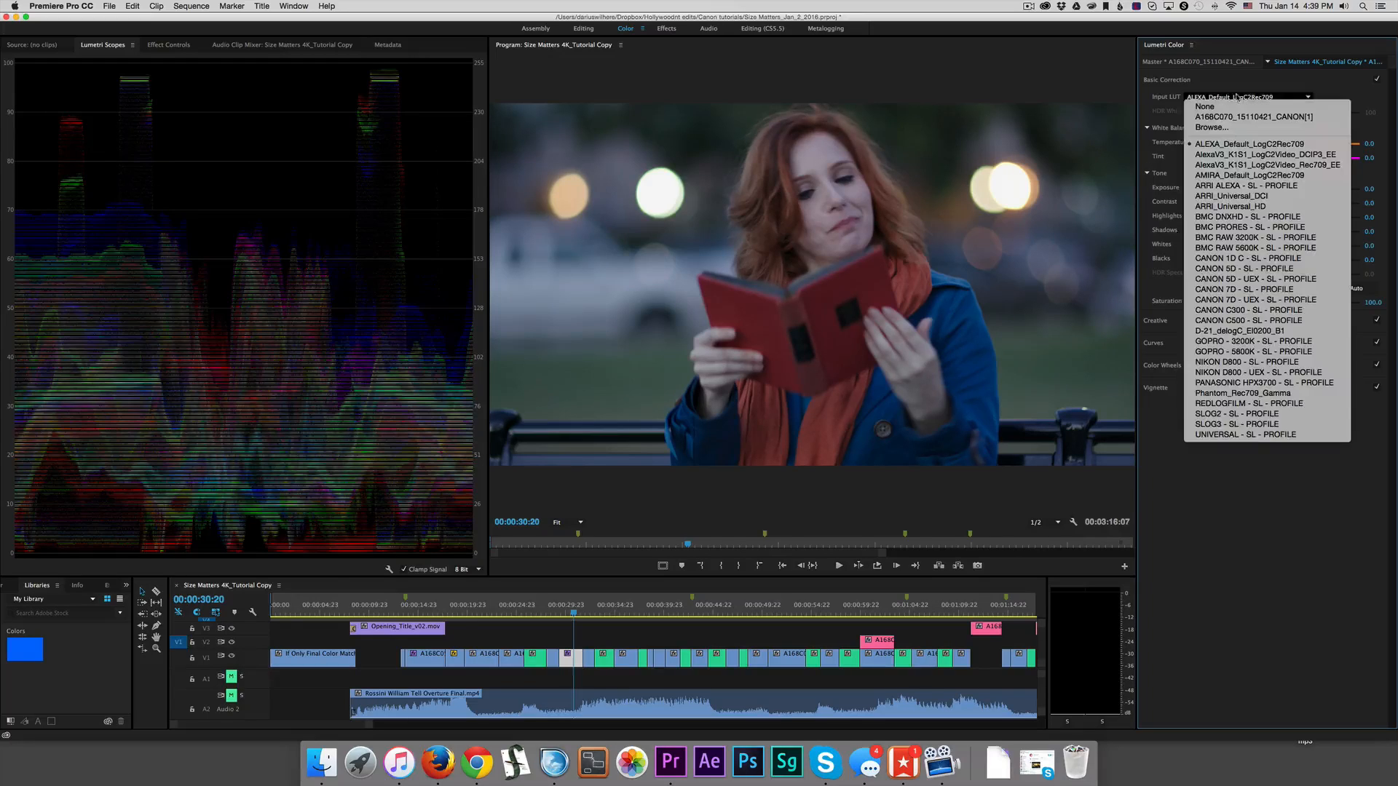
{"action": "left_click", "coordinate": [1223, 128]}
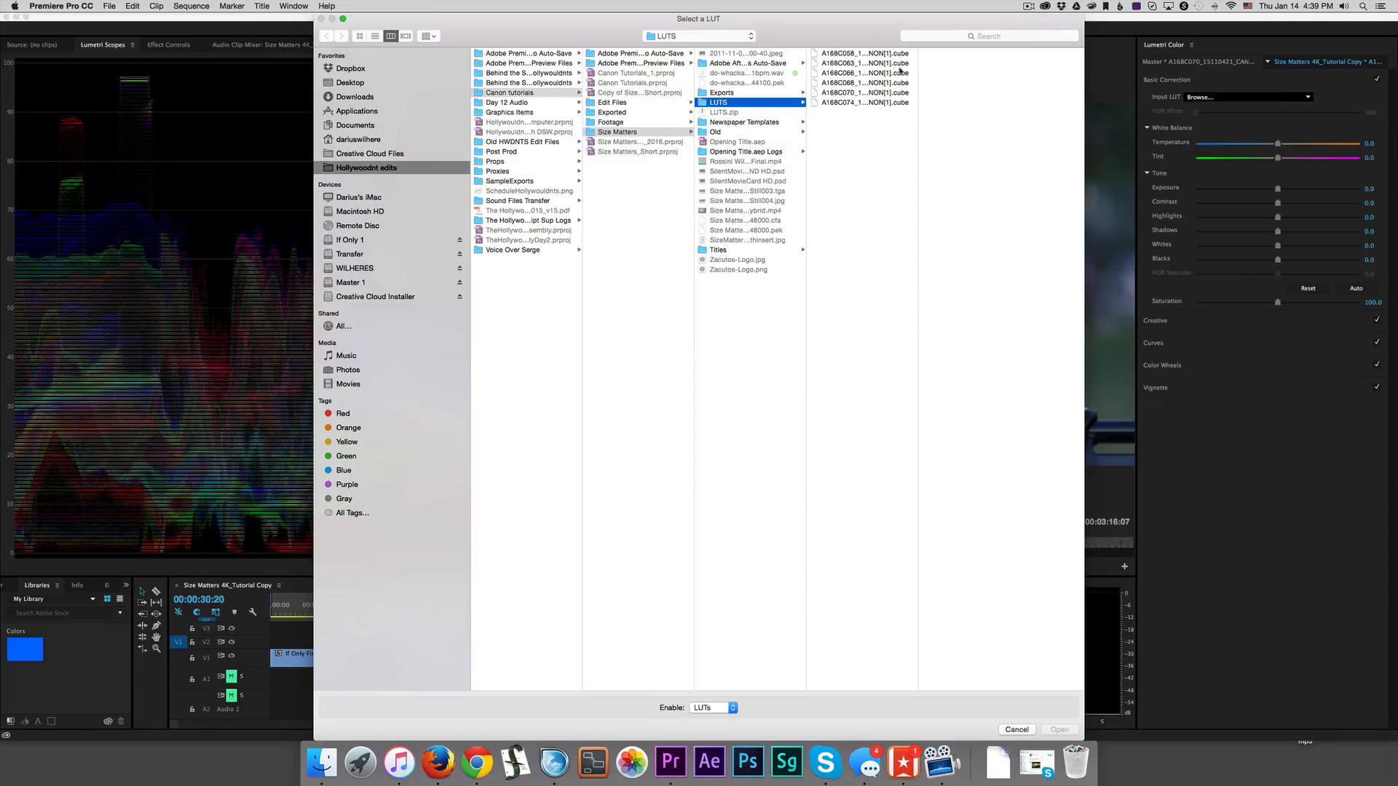
{"action": "double_click", "coordinate": [845, 92]}
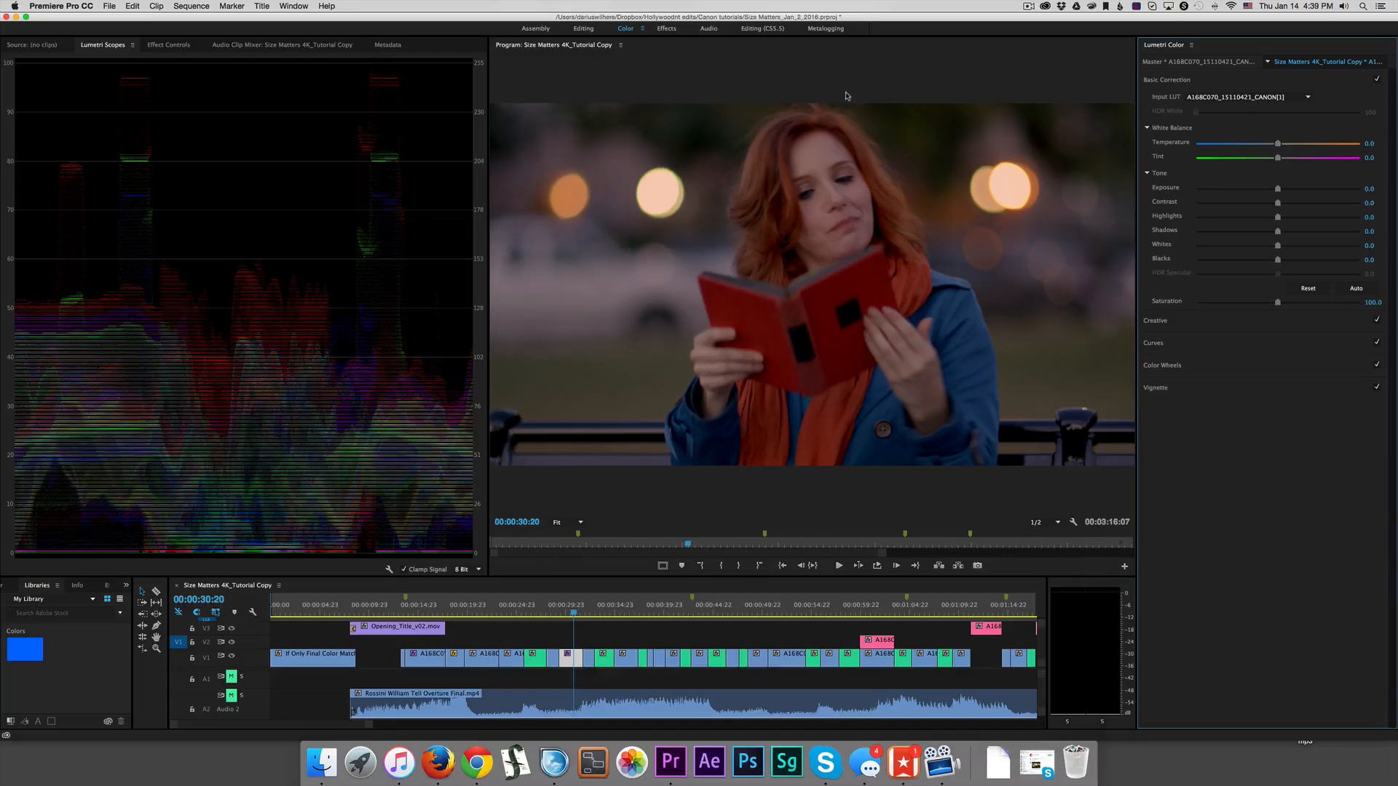
{"action": "left_click", "coordinate": [1238, 99]}
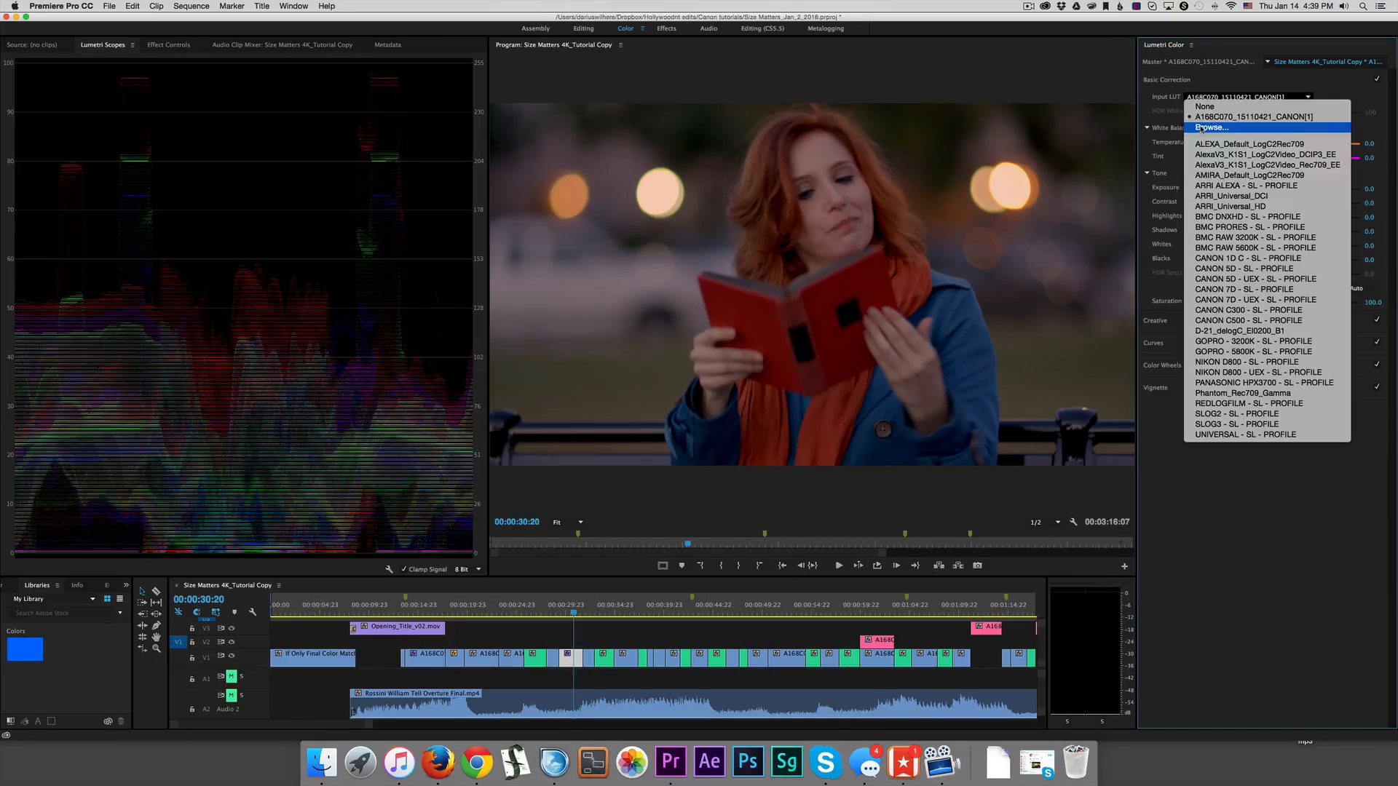
{"action": "left_click", "coordinate": [1202, 128]}
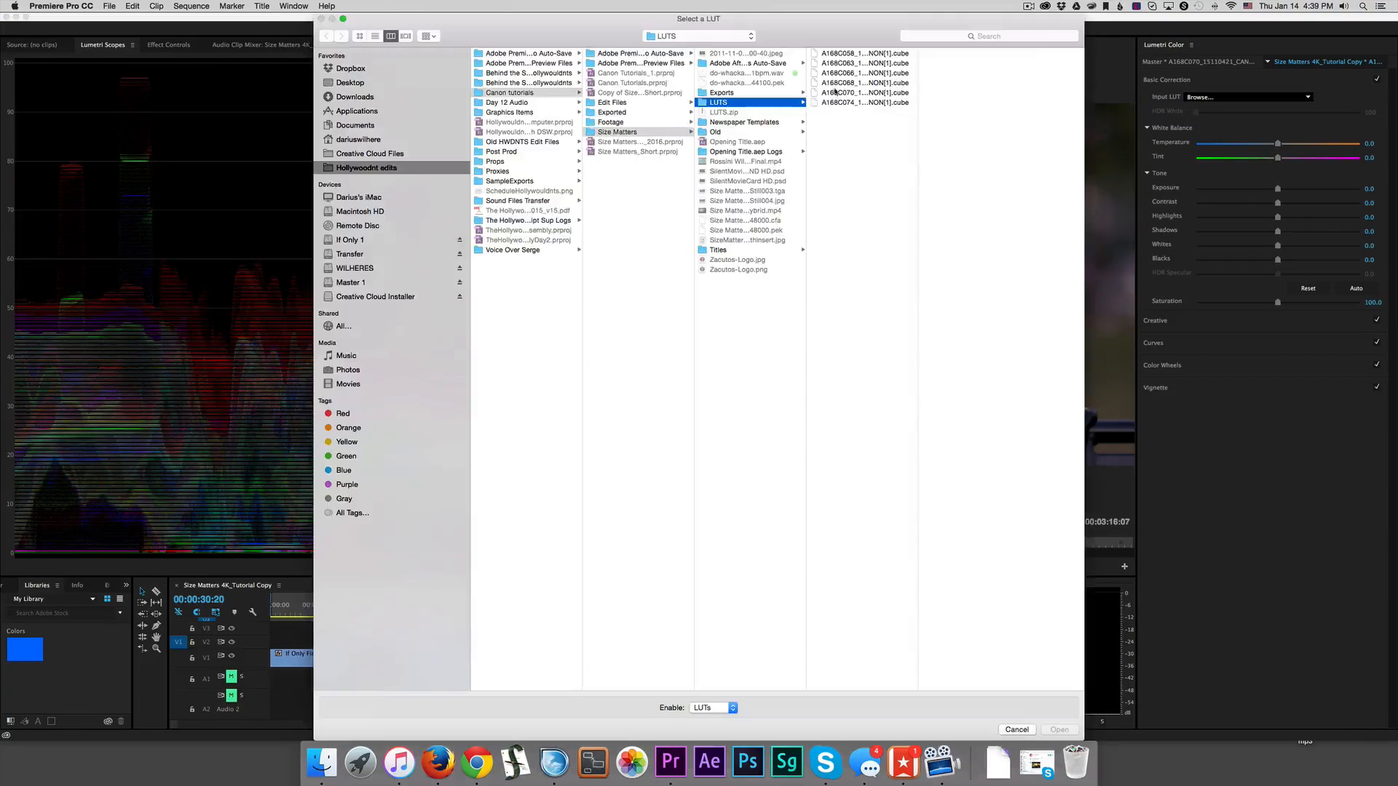
{"action": "left_click", "coordinate": [837, 85]}
{"action": "double_click", "coordinate": [838, 83]}
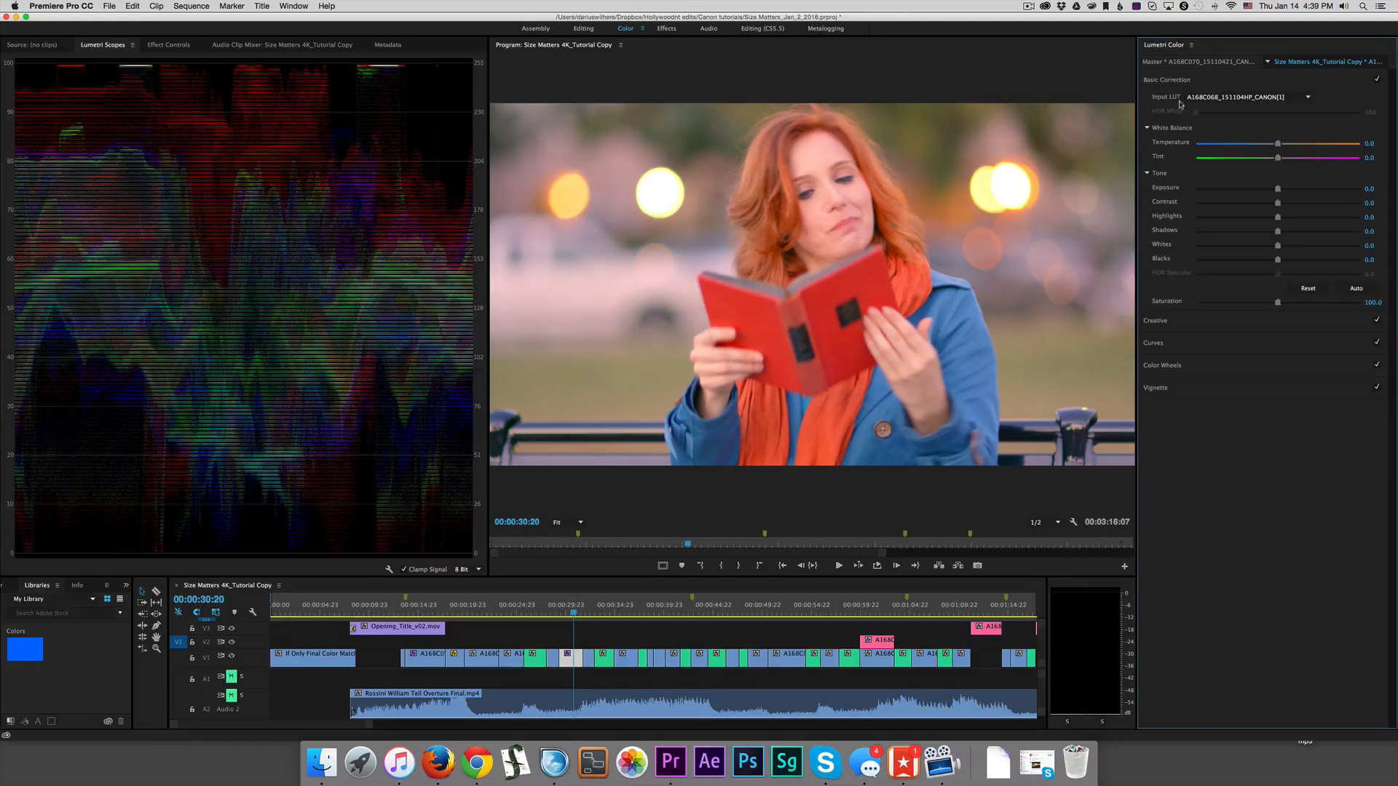
- Try the custom input LUTs A168C066 and A168C074 from the LUTS folder on the clip
{"action": "left_click", "coordinate": [1201, 98]}
{"action": "left_click", "coordinate": [1210, 132]}
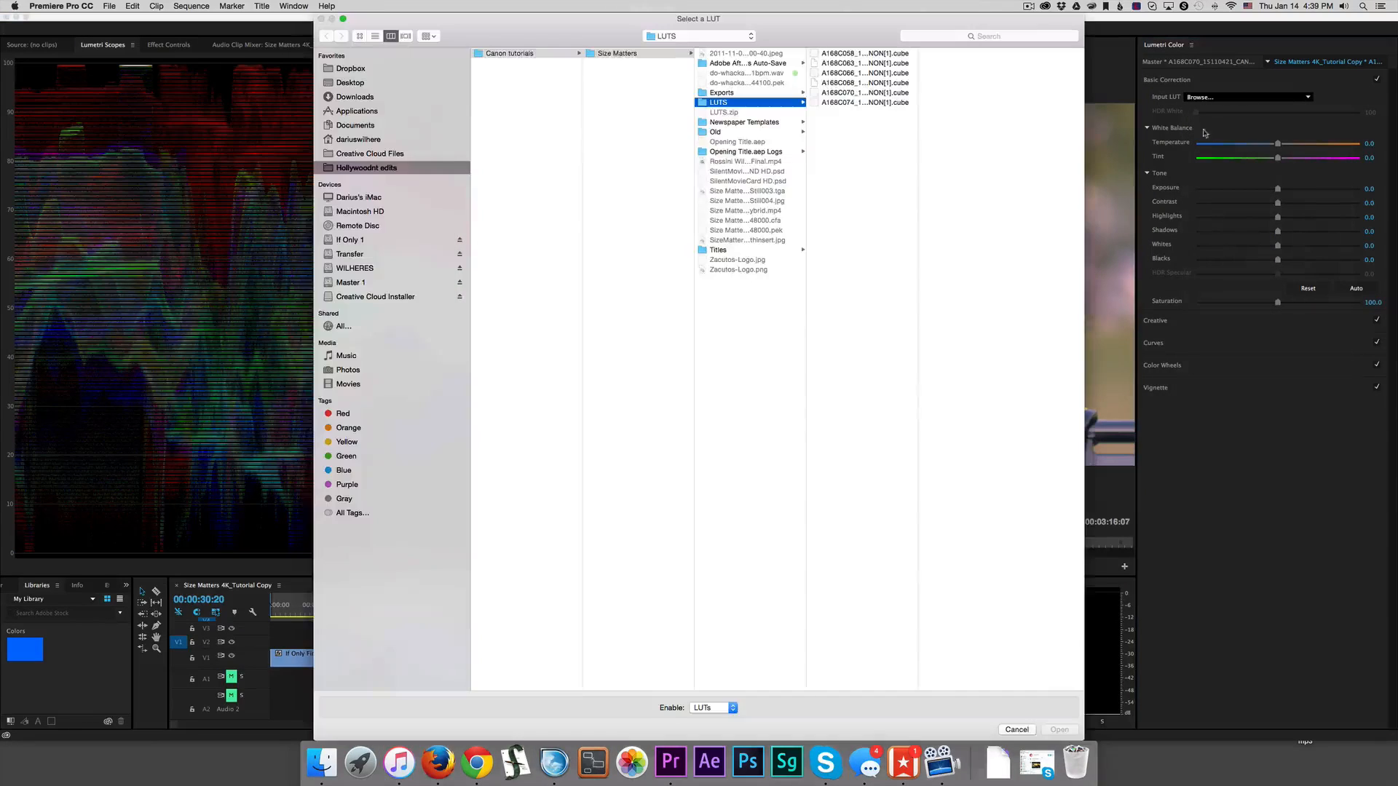
{"action": "double_click", "coordinate": [845, 74]}
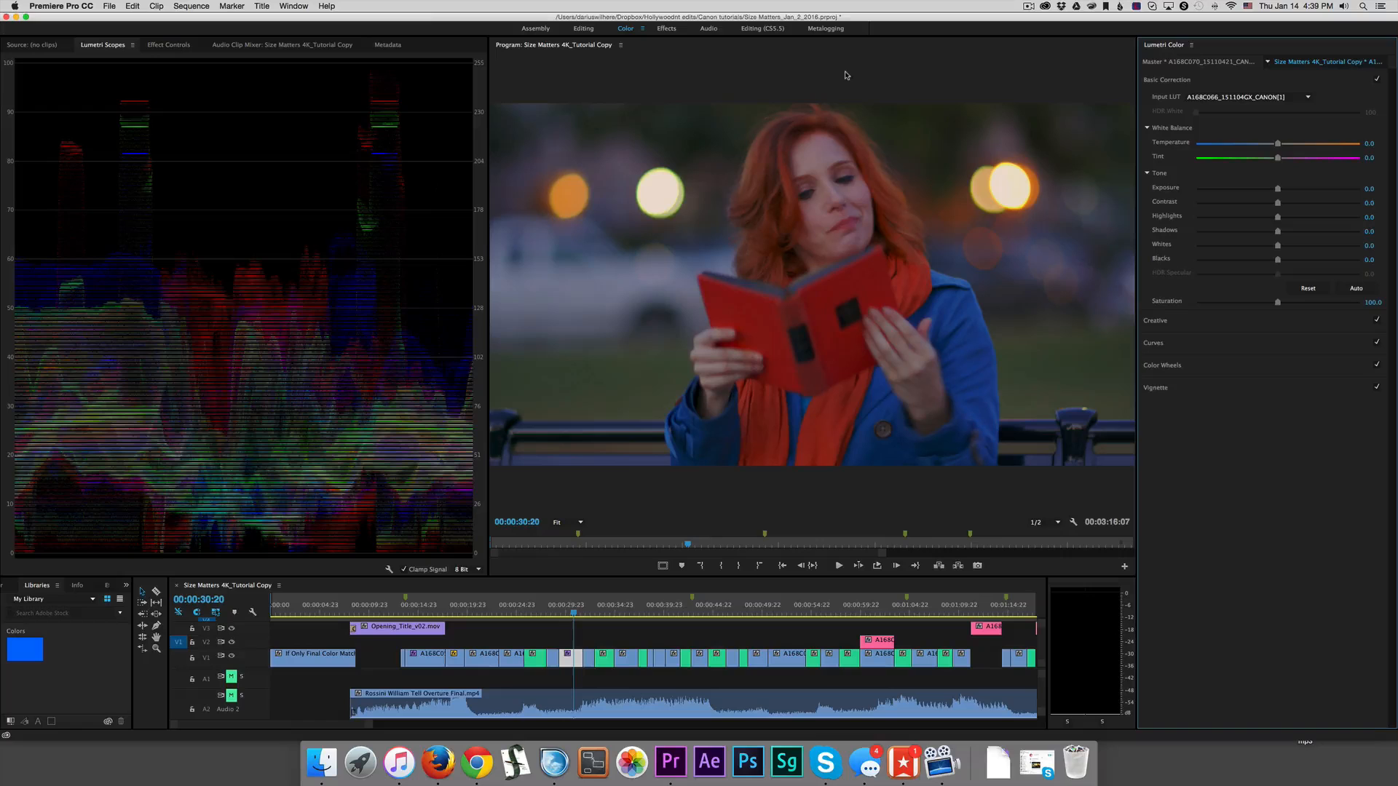
{"action": "left_click", "coordinate": [1230, 96]}
{"action": "left_click", "coordinate": [1220, 129]}
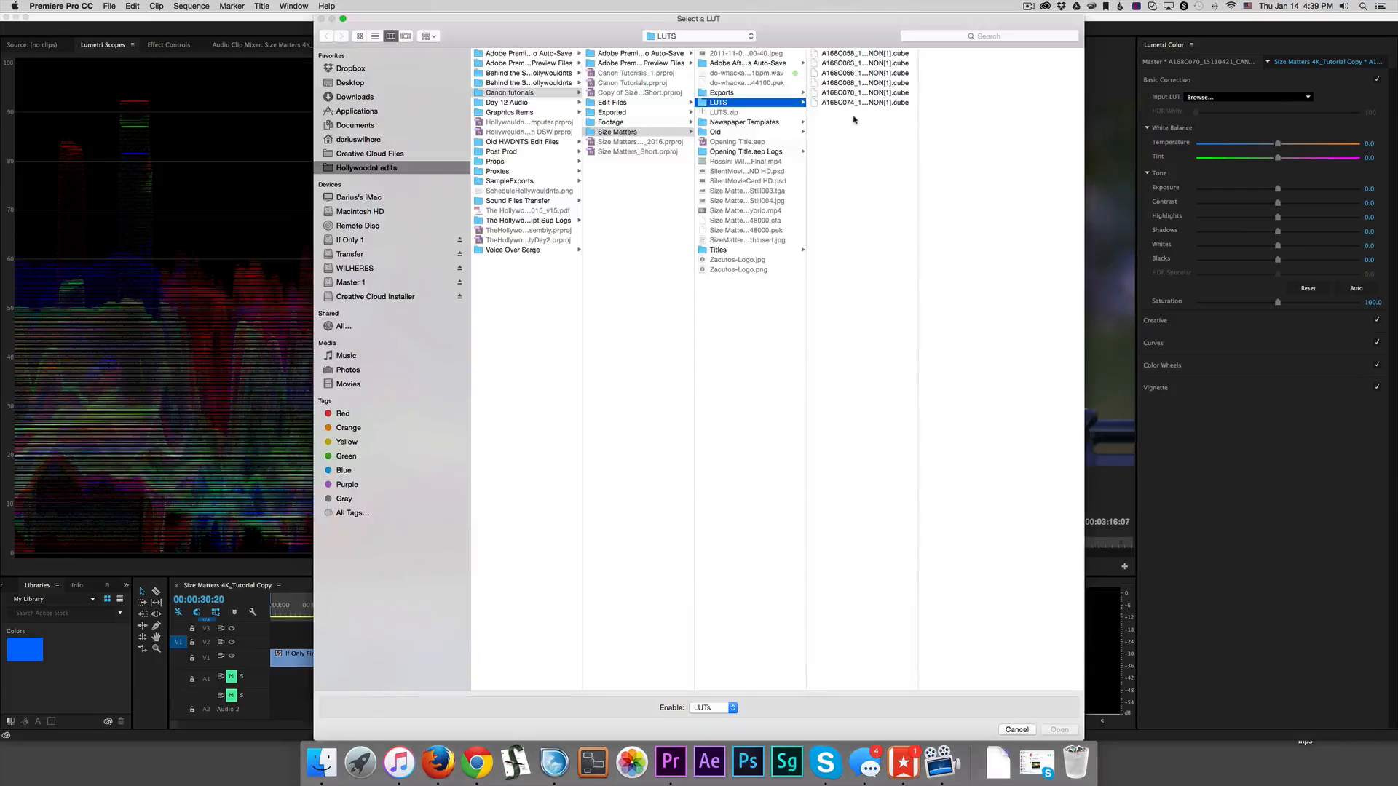
{"action": "left_click", "coordinate": [844, 103]}
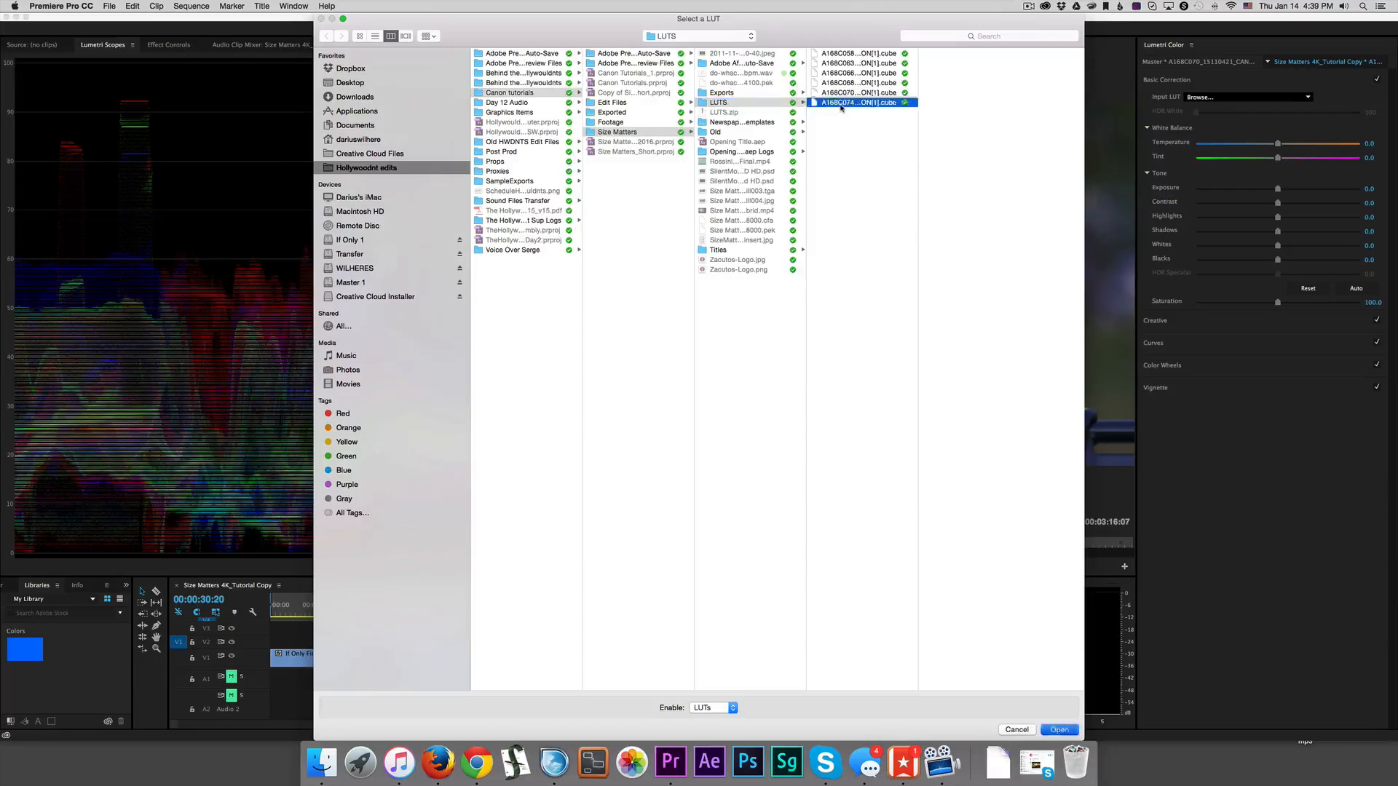
{"action": "double_click", "coordinate": [841, 104]}
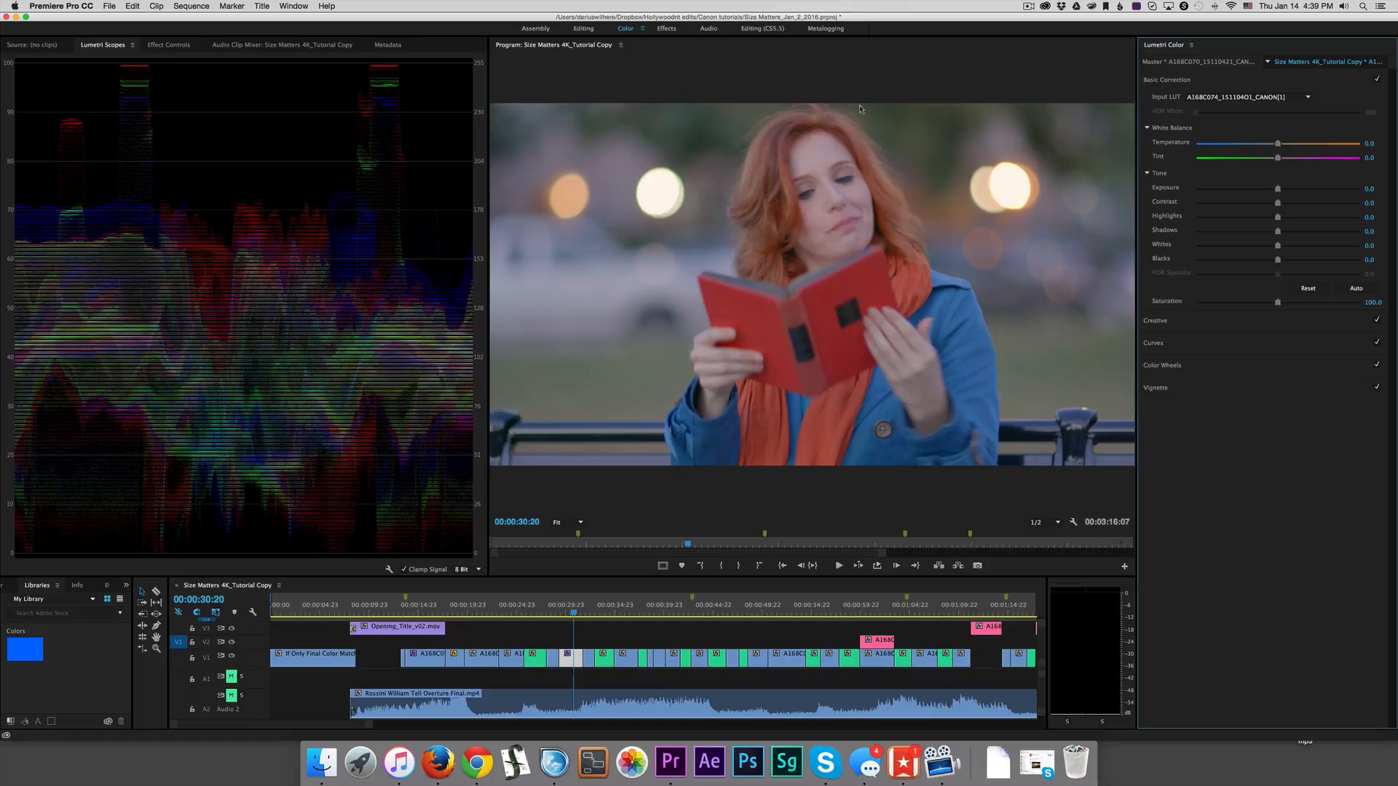
- Set the input LUT to ALEXA_Default_LogC2Rec709 and raise the white balance temperature to 44.7
{"action": "left_click", "coordinate": [1234, 96]}
{"action": "left_click", "coordinate": [1234, 145]}
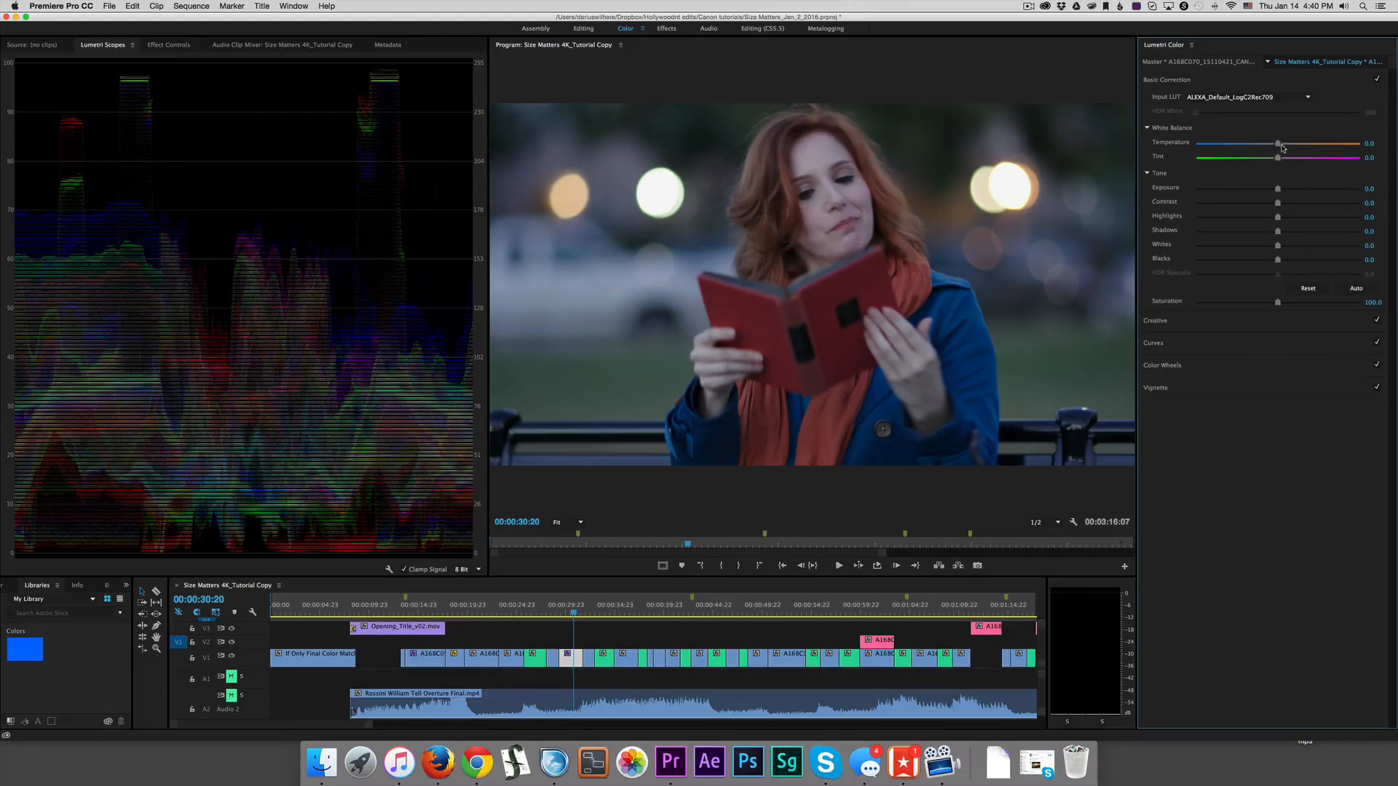
{"action": "left_click_drag", "start_coordinate": [1283, 148], "coordinate": [1317, 146]}
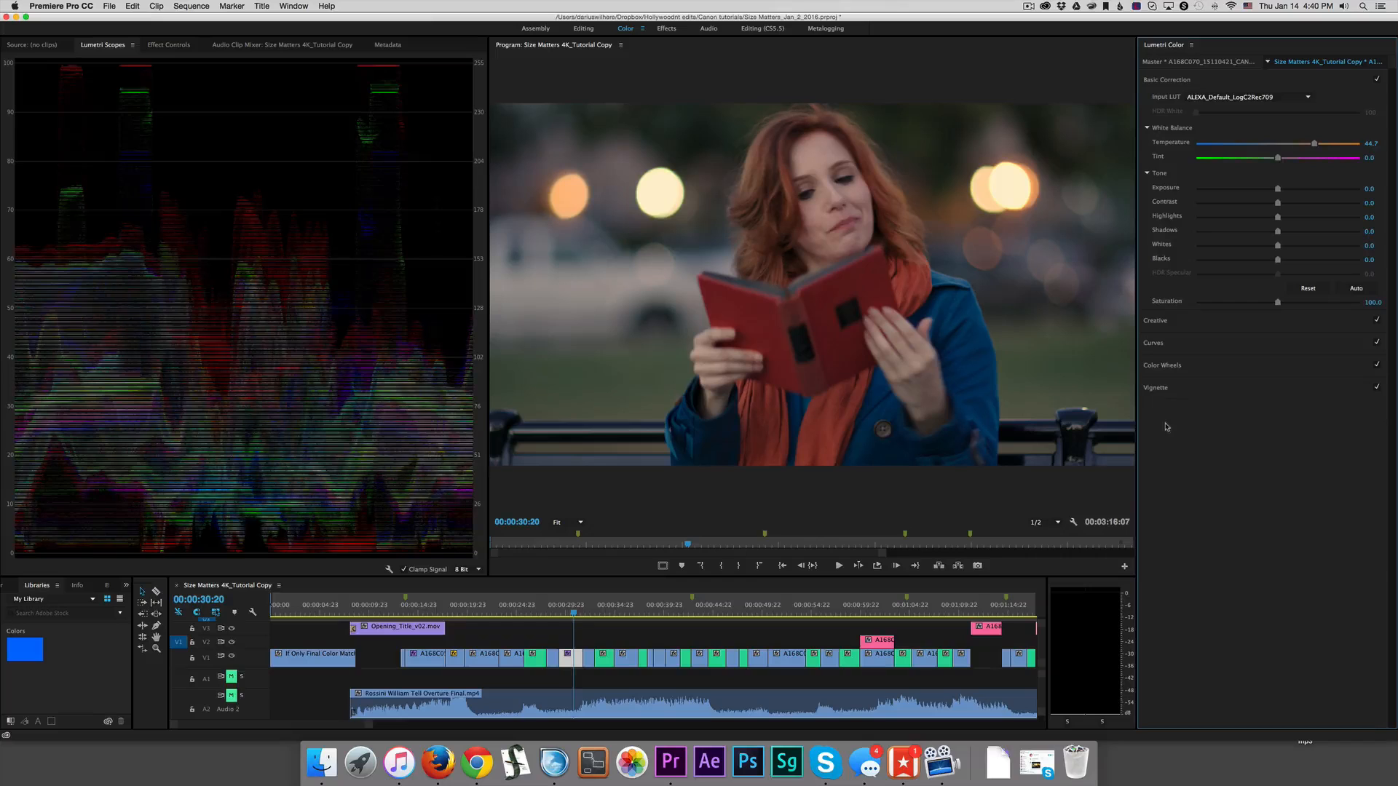
- Add a vignette with an amount of -0.6 to the clip and preview it at an earlier frame
{"action": "left_click", "coordinate": [1181, 392]}
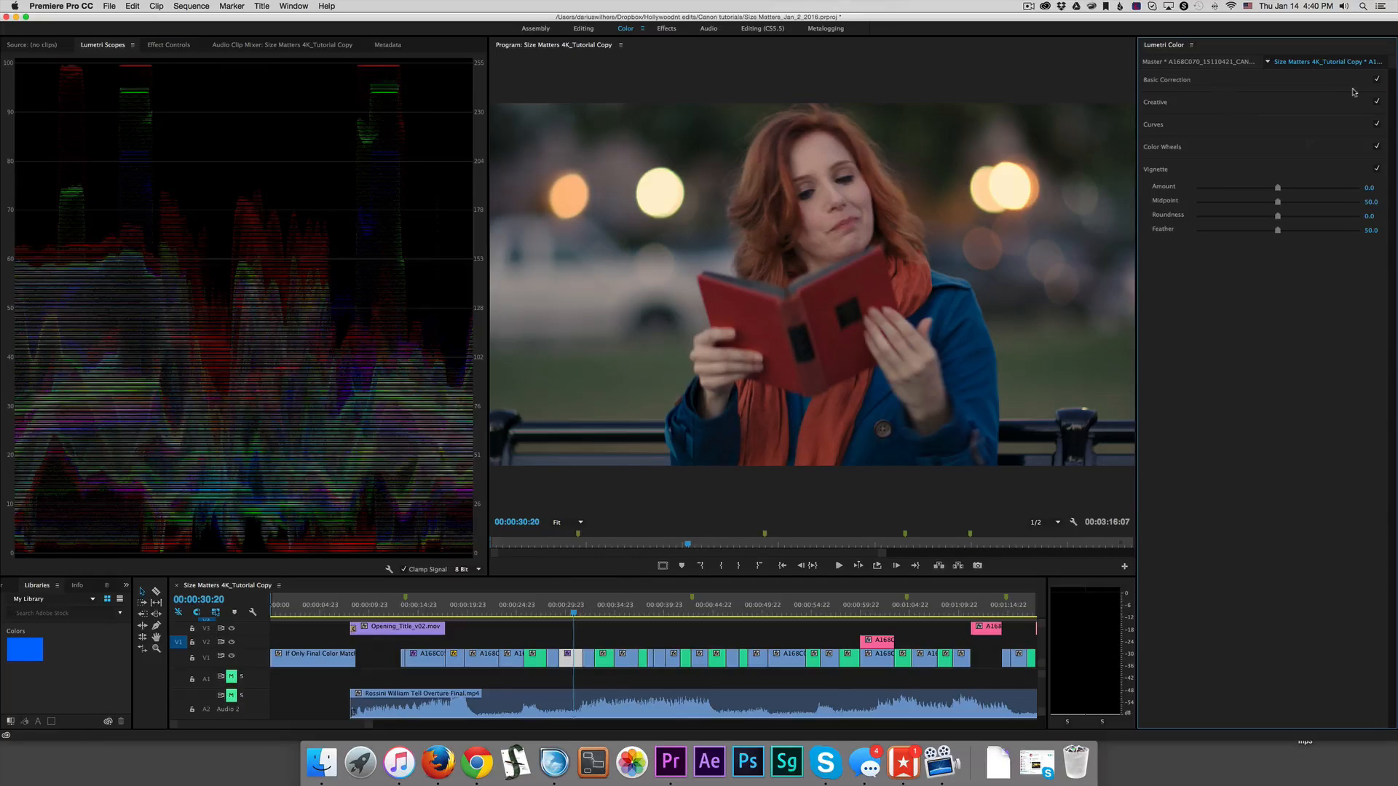
{"action": "mouse_move", "coordinate": [1277, 189]}
{"action": "left_mouse_down"}
{"action": "mouse_move", "coordinate": [1250, 189]}
{"action": "mouse_move", "coordinate": [1261, 189]}
{"action": "left_mouse_up"}
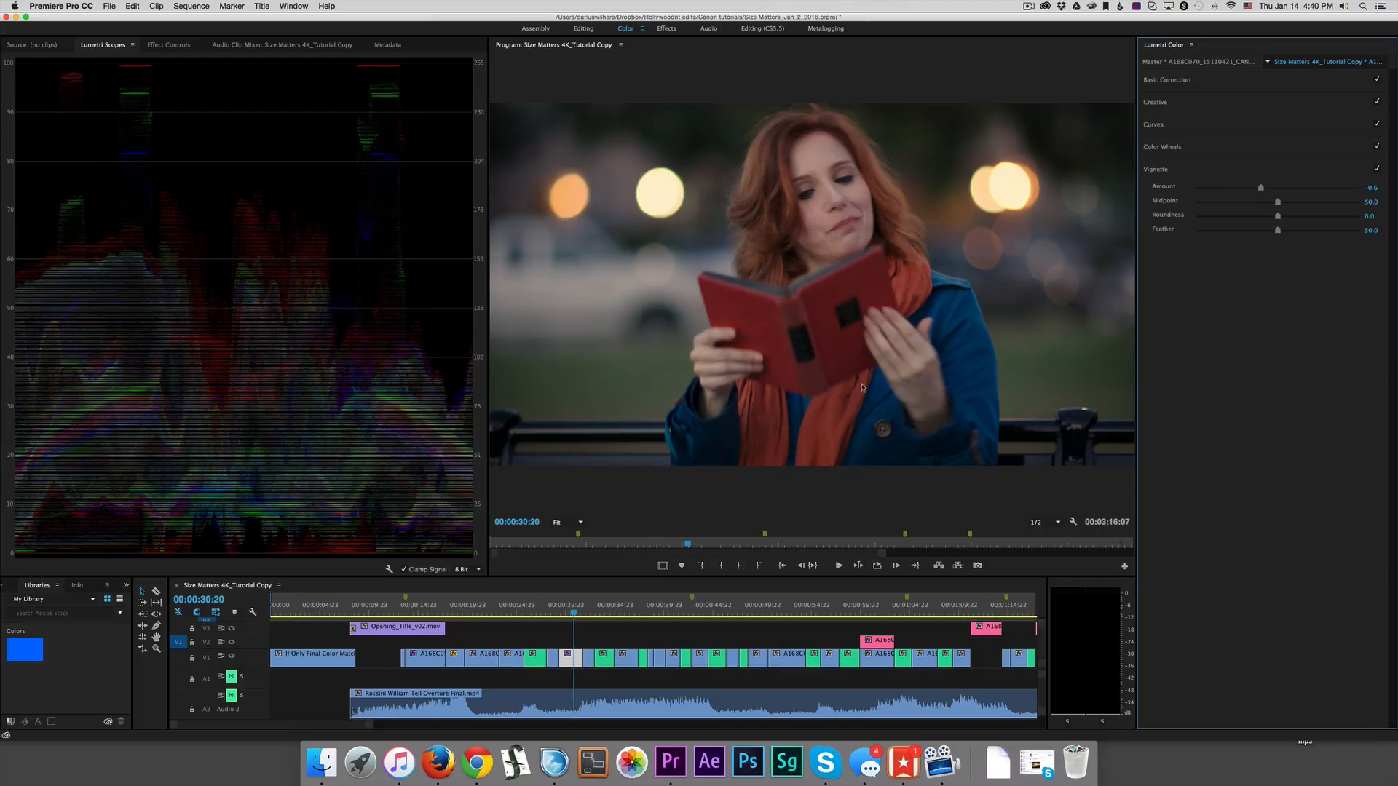
{"action": "left_click", "coordinate": [568, 614]}
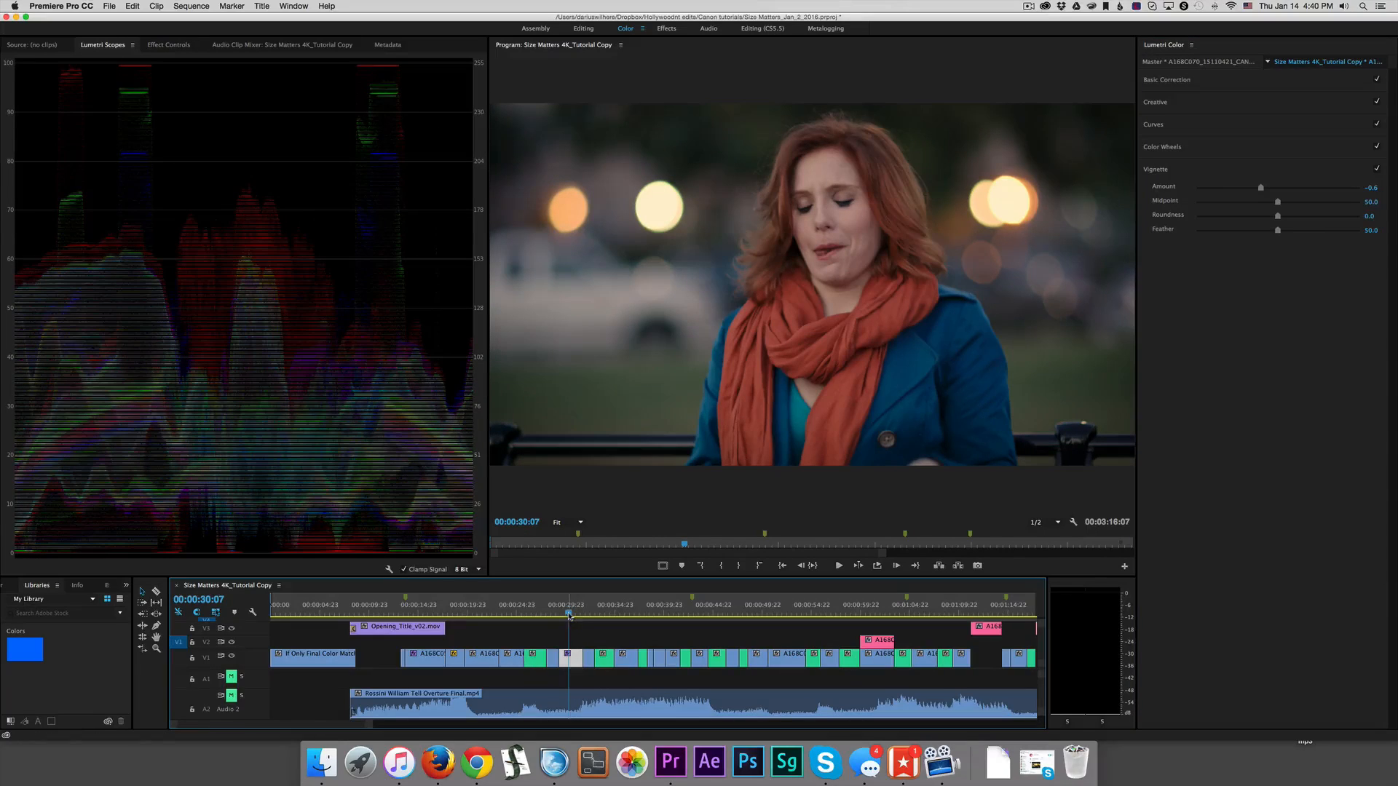
- Return to the Editing workspace, compare the clip with and without its Lumetri Color effect, and examine the Basic Correction settings
{"action": "left_click", "coordinate": [584, 28]}
{"action": "left_click_drag", "start_coordinate": [653, 488], "coordinate": [658, 488]}
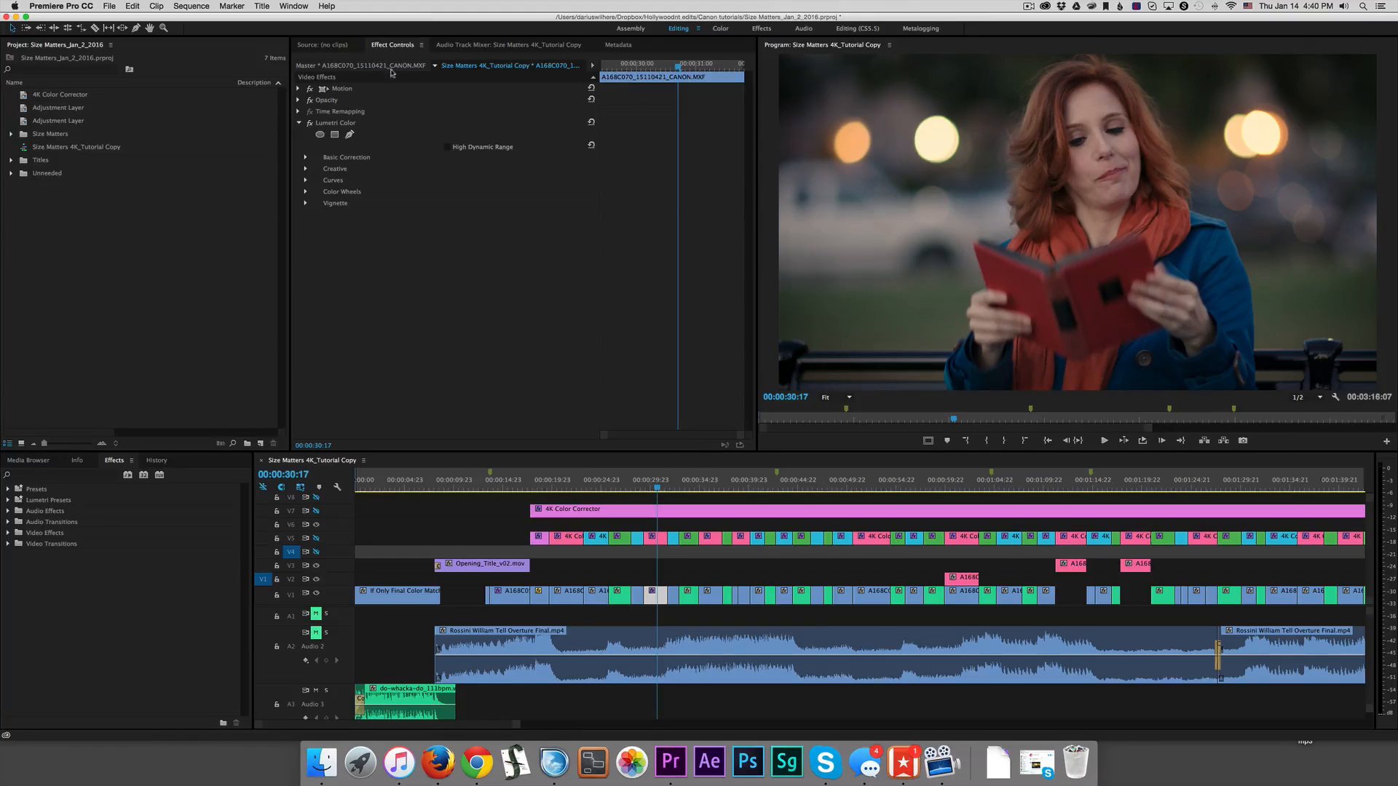
{"action": "left_click", "coordinate": [335, 125]}
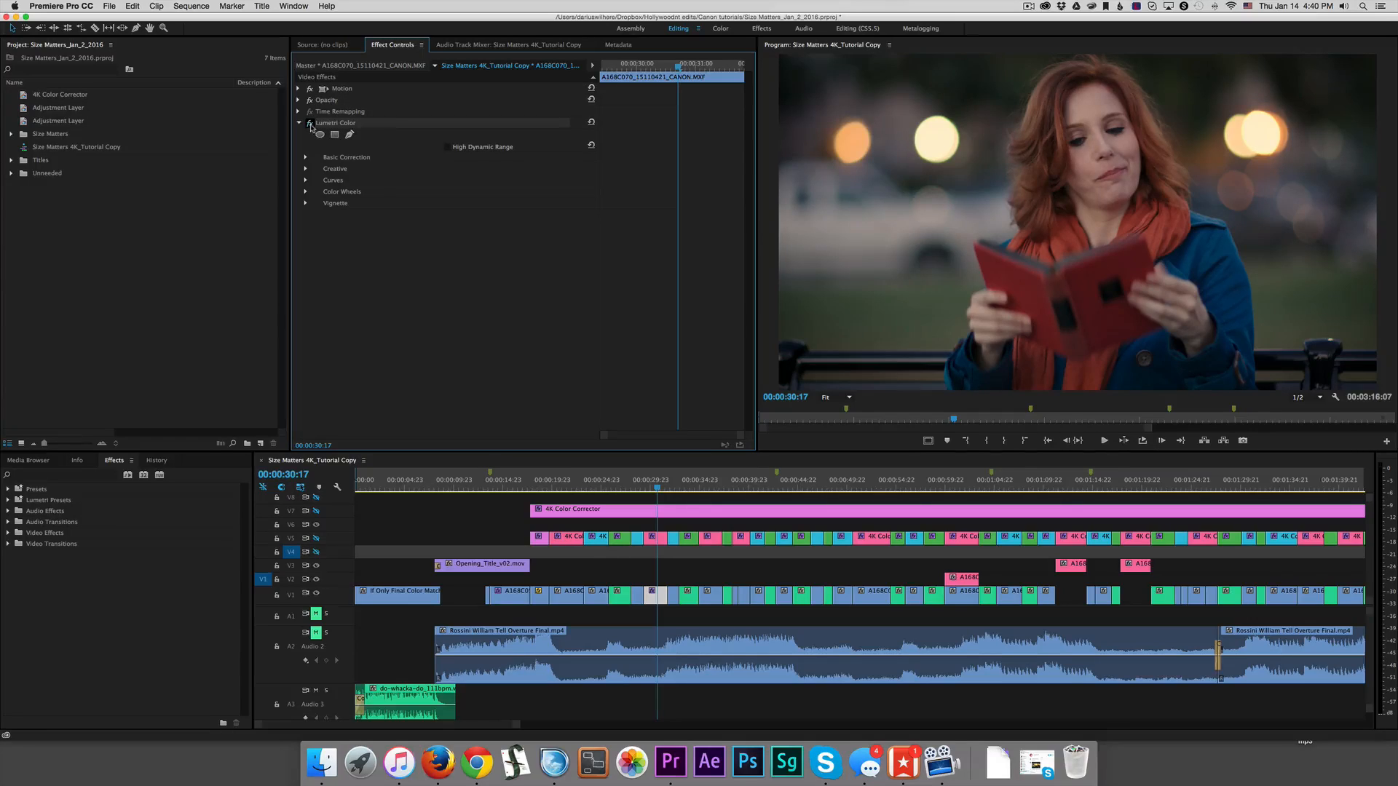
{"action": "left_click", "coordinate": [310, 123]}
{"action": "left_click", "coordinate": [310, 123]}
{"action": "left_click", "coordinate": [306, 158]}
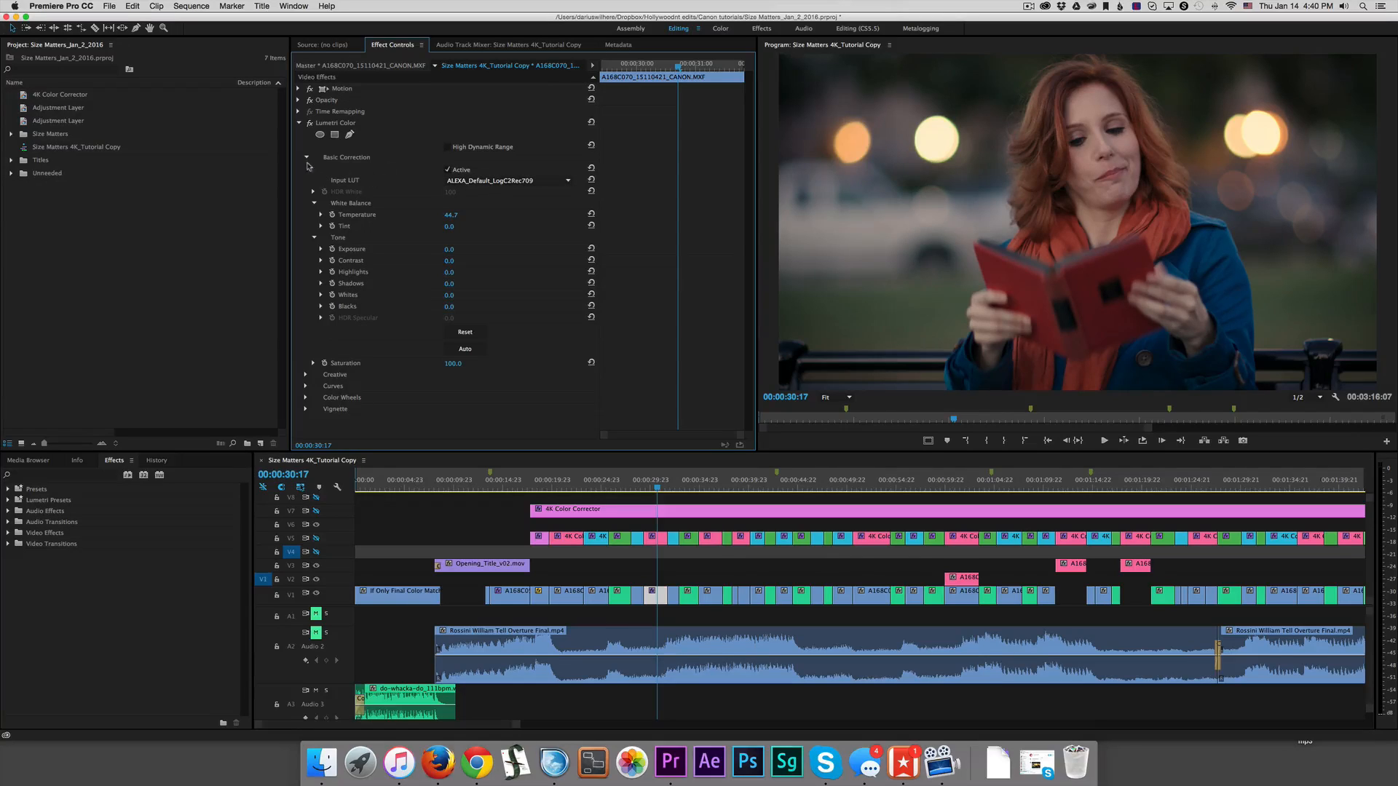
- Delete the Lumetri Color effect from the clip of the woman with the book
{"action": "left_click", "coordinate": [306, 159]}
{"action": "left_click", "coordinate": [310, 124]}
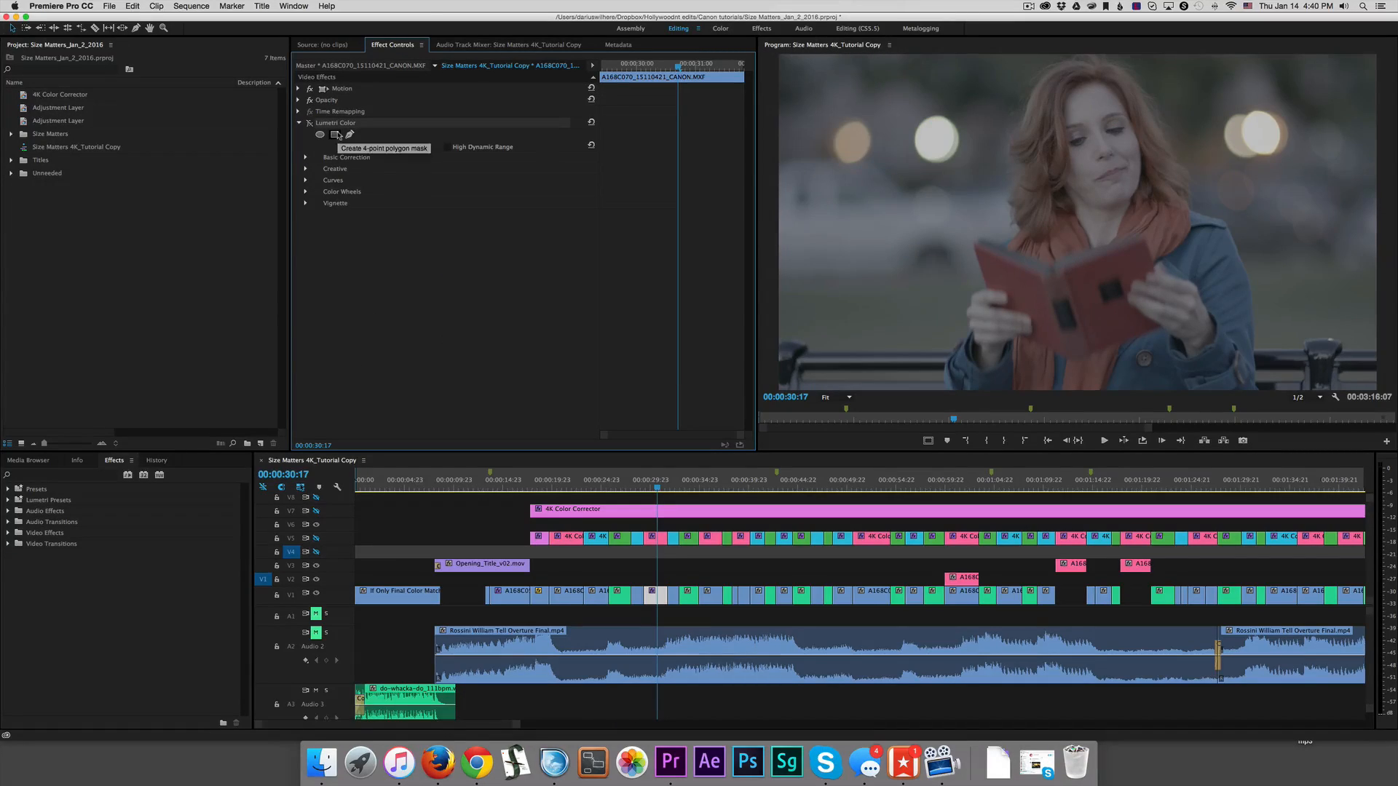
{"action": "key", "text": "Delete"}
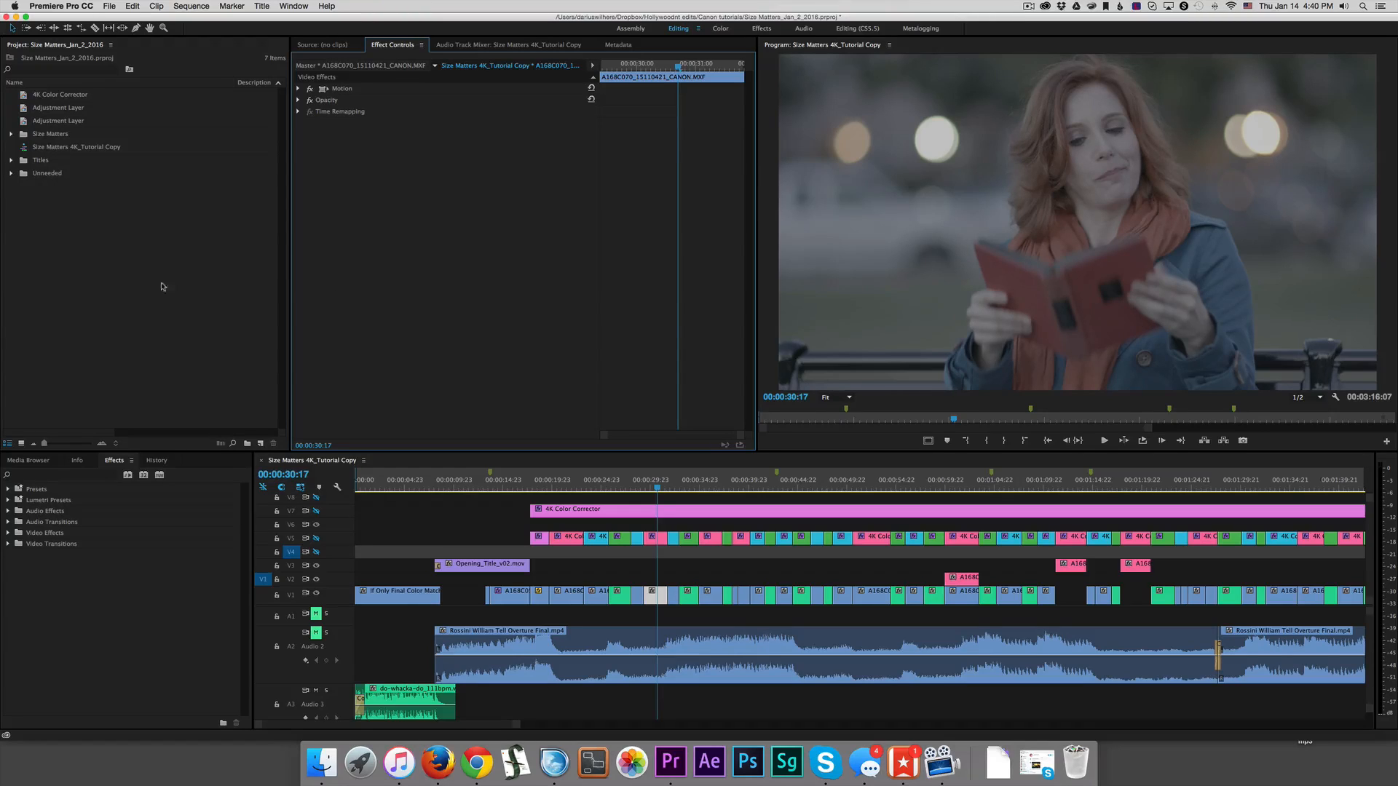
- Create a new adjustment layer at 23.976 fps in the project and name it Girls Color Correction
{"action": "right_click", "coordinate": [62, 252]}
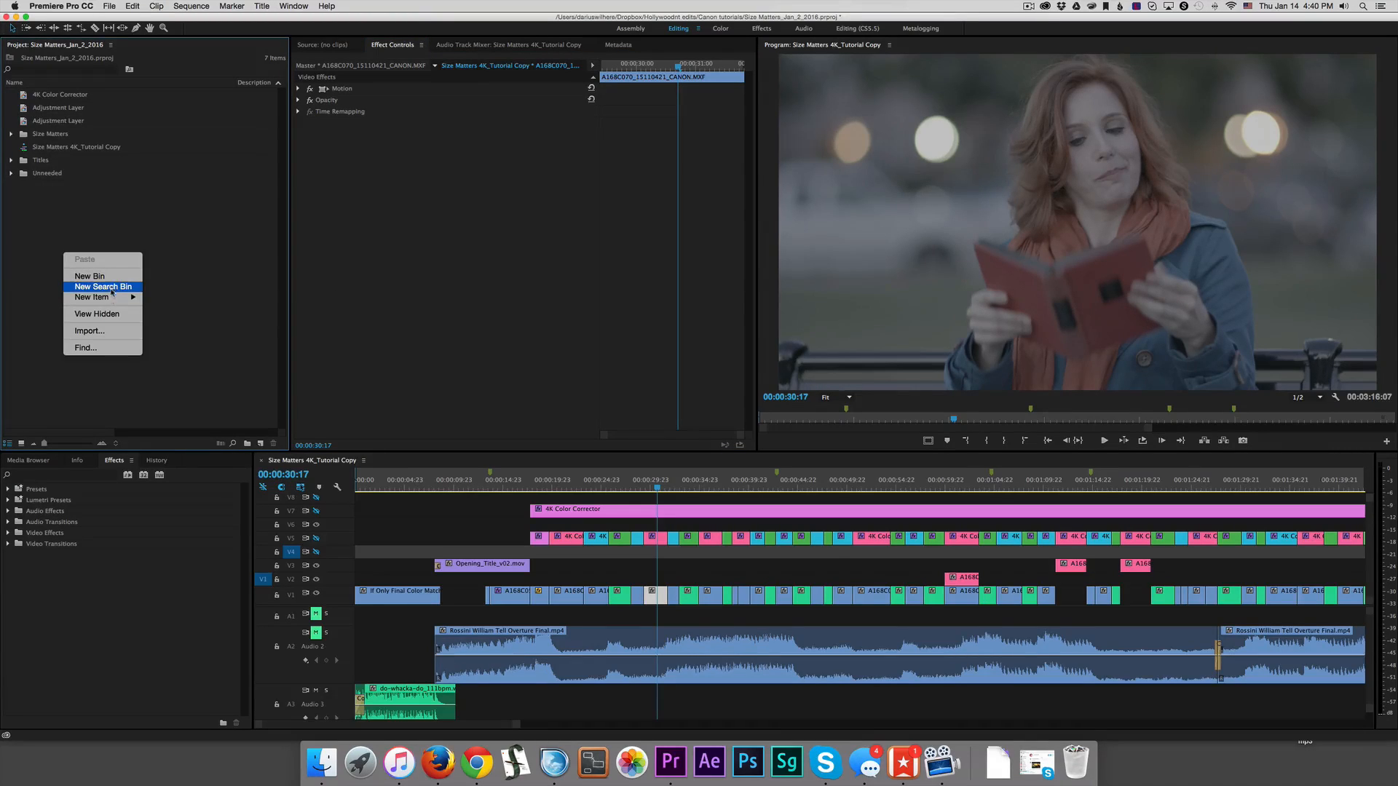
{"action": "mouse_move", "coordinate": [109, 297]}
{"action": "left_click", "coordinate": [189, 319]}
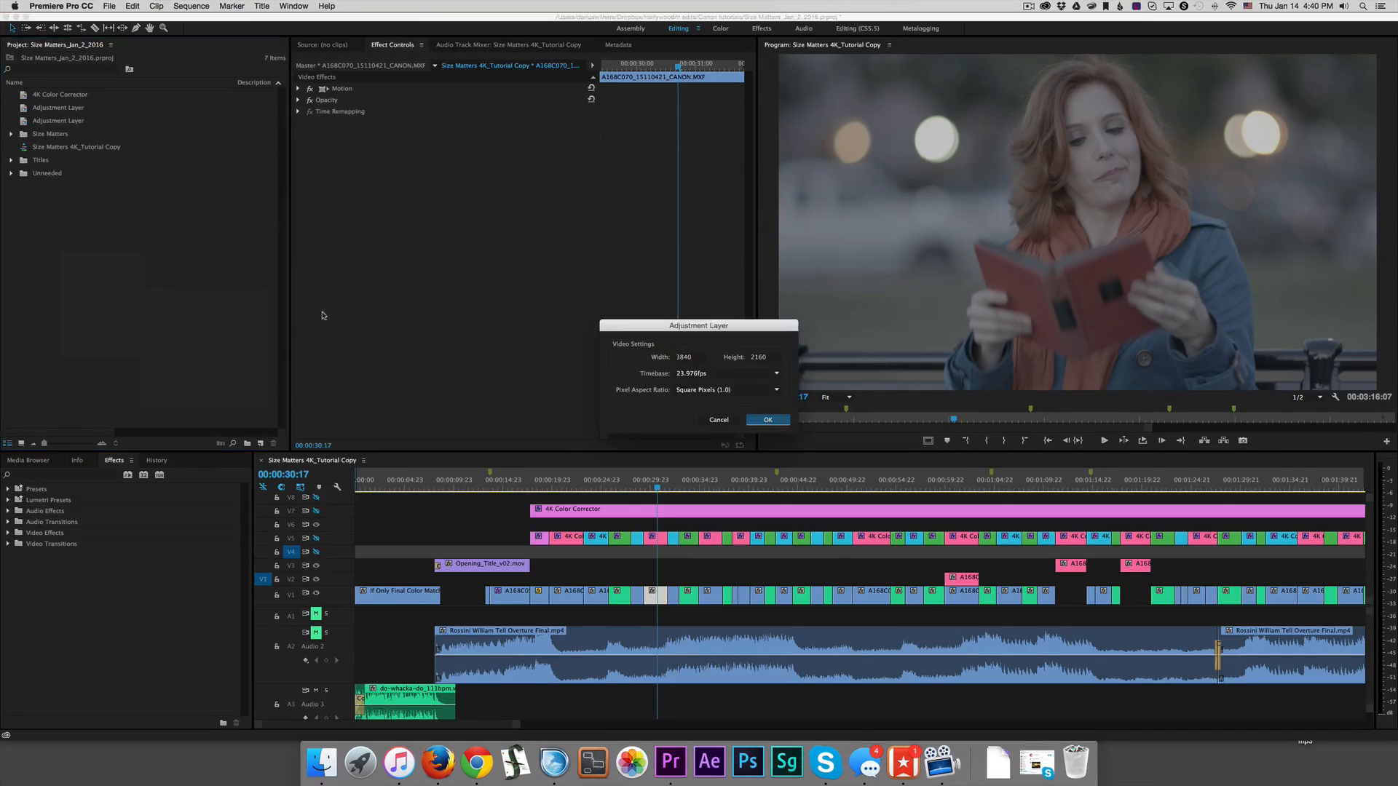
{"action": "left_click", "coordinate": [767, 421]}
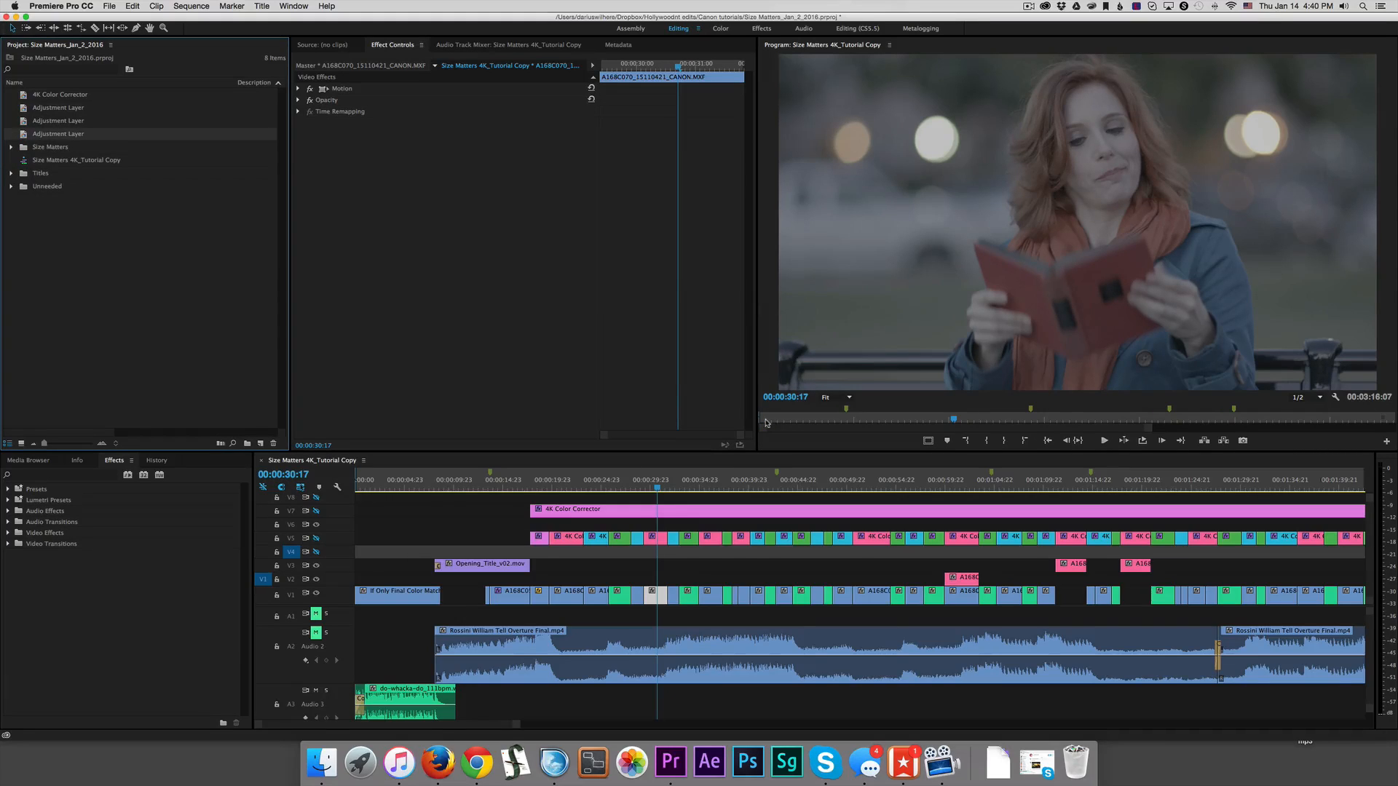
{"action": "left_click", "coordinate": [65, 135]}
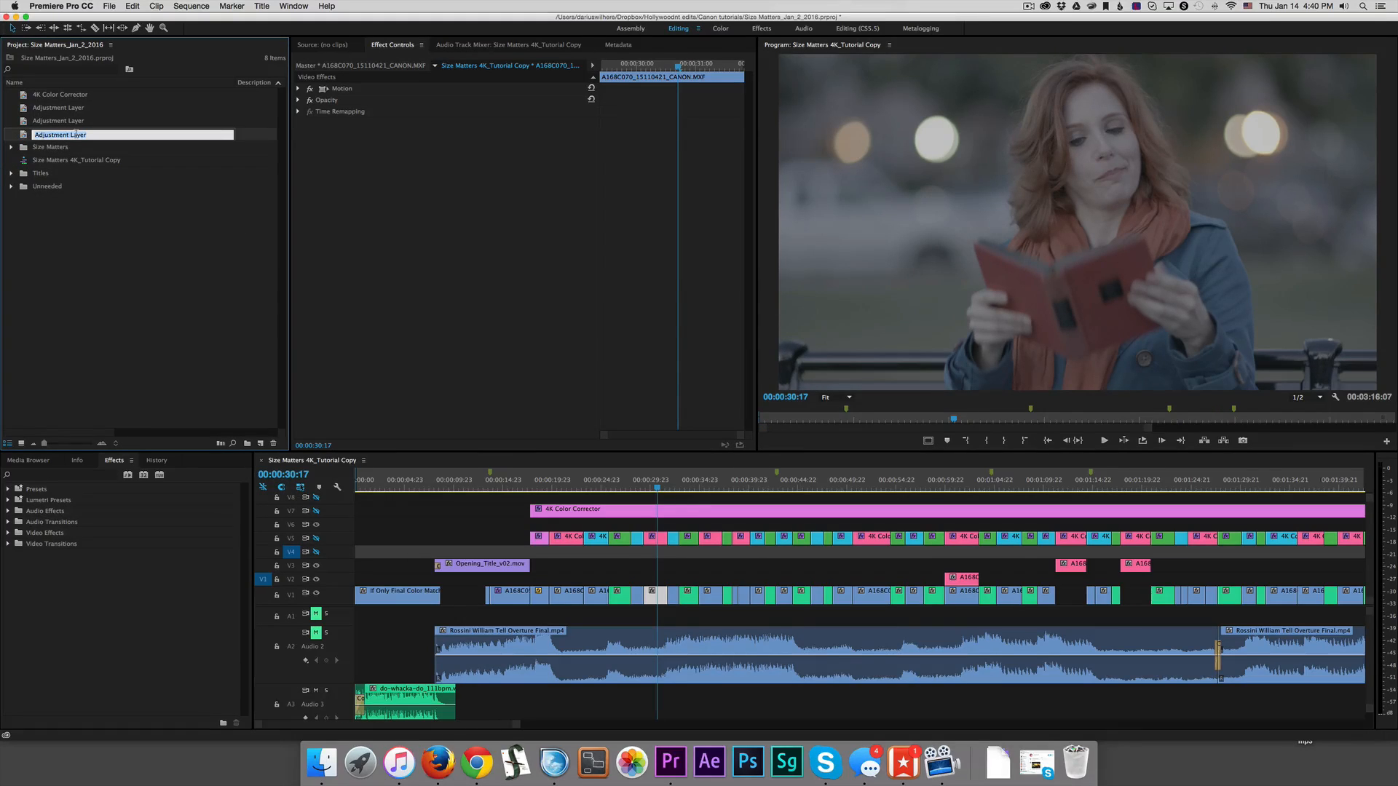
{"action": "type", "text": "Gl"}
{"action": "key", "text": "Tab"}
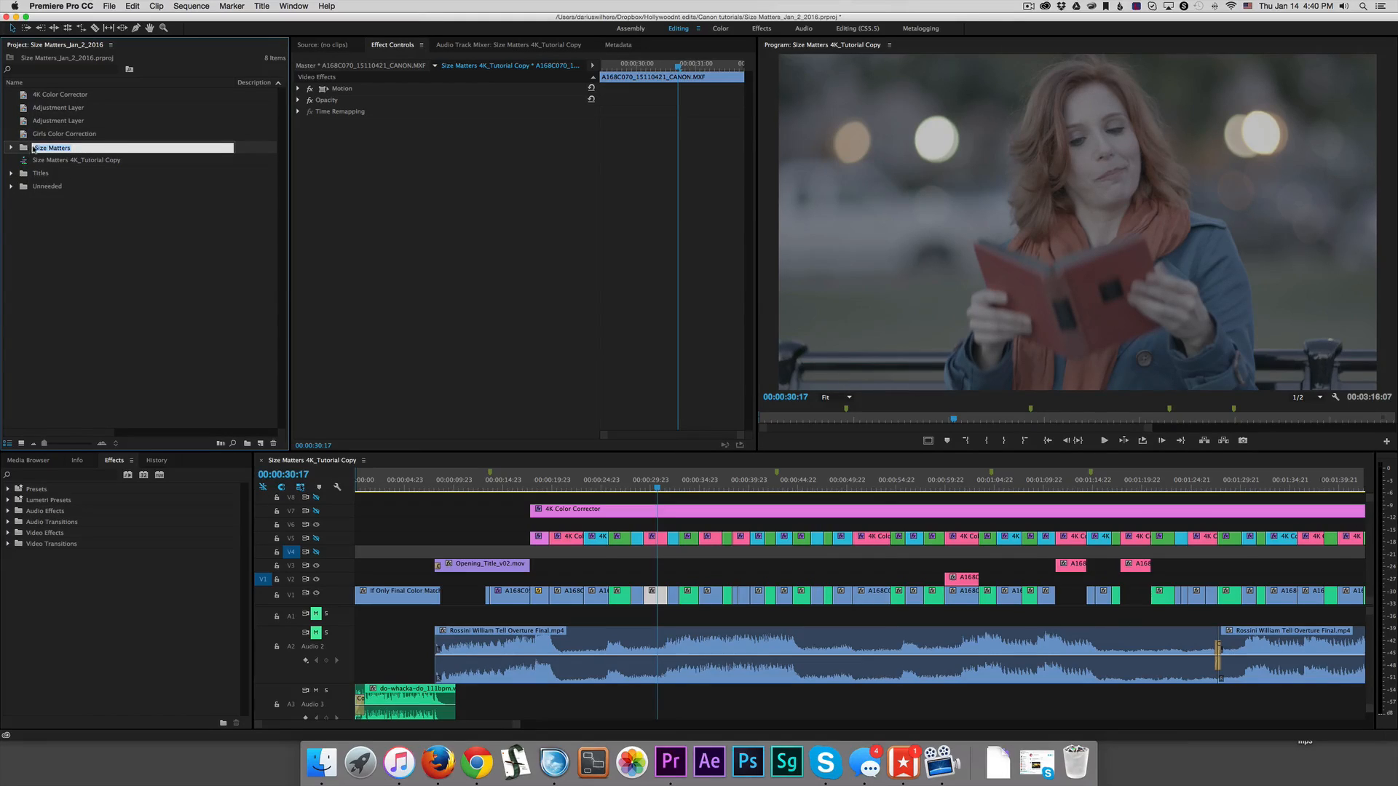
- Place the Girls Color Correction layer on track V6 directly above the clip of the woman with the book, and select it
{"action": "left_click", "coordinate": [31, 135]}
{"action": "left_click_drag", "start_coordinate": [24, 136], "coordinate": [703, 522]}
{"action": "key", "text": "="}
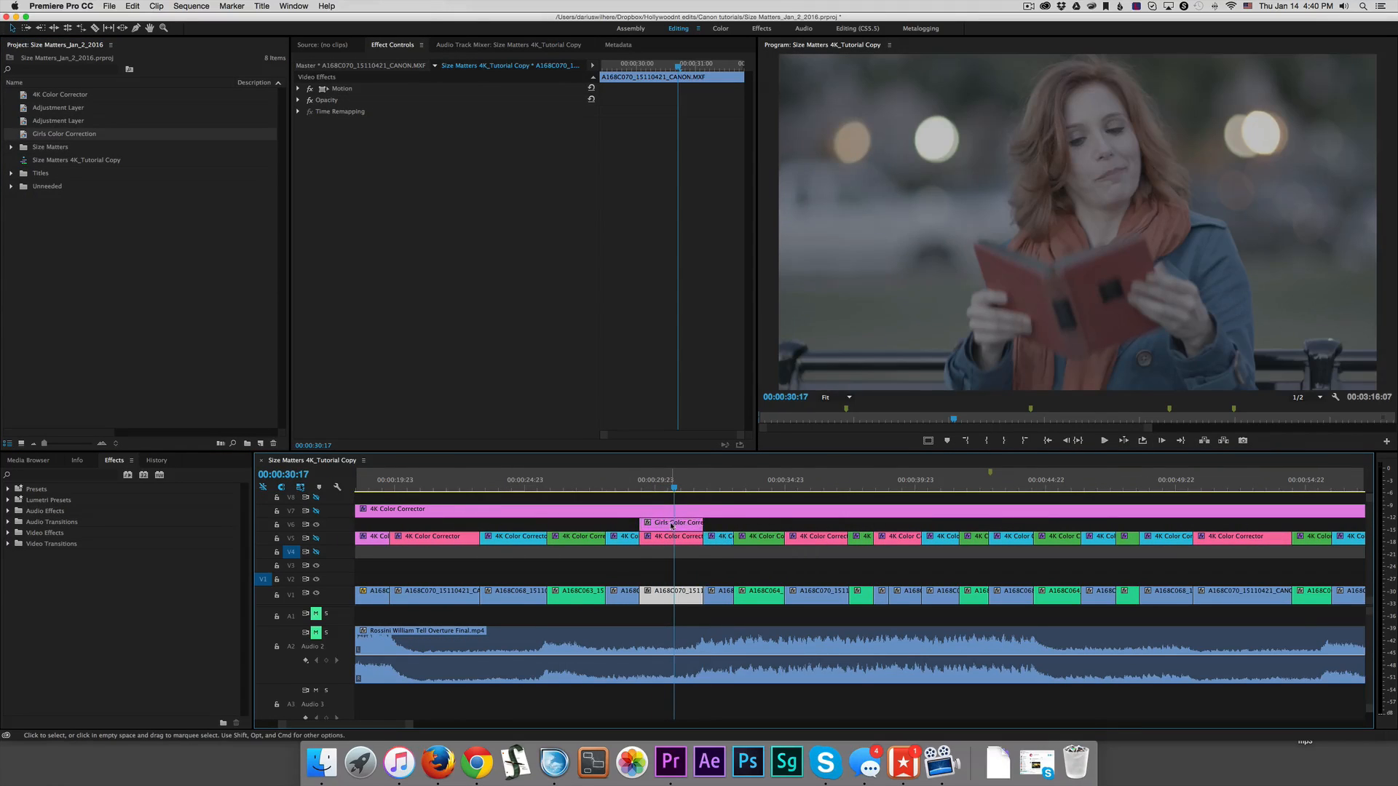
{"action": "left_click", "coordinate": [657, 603]}
{"action": "left_click", "coordinate": [662, 524]}
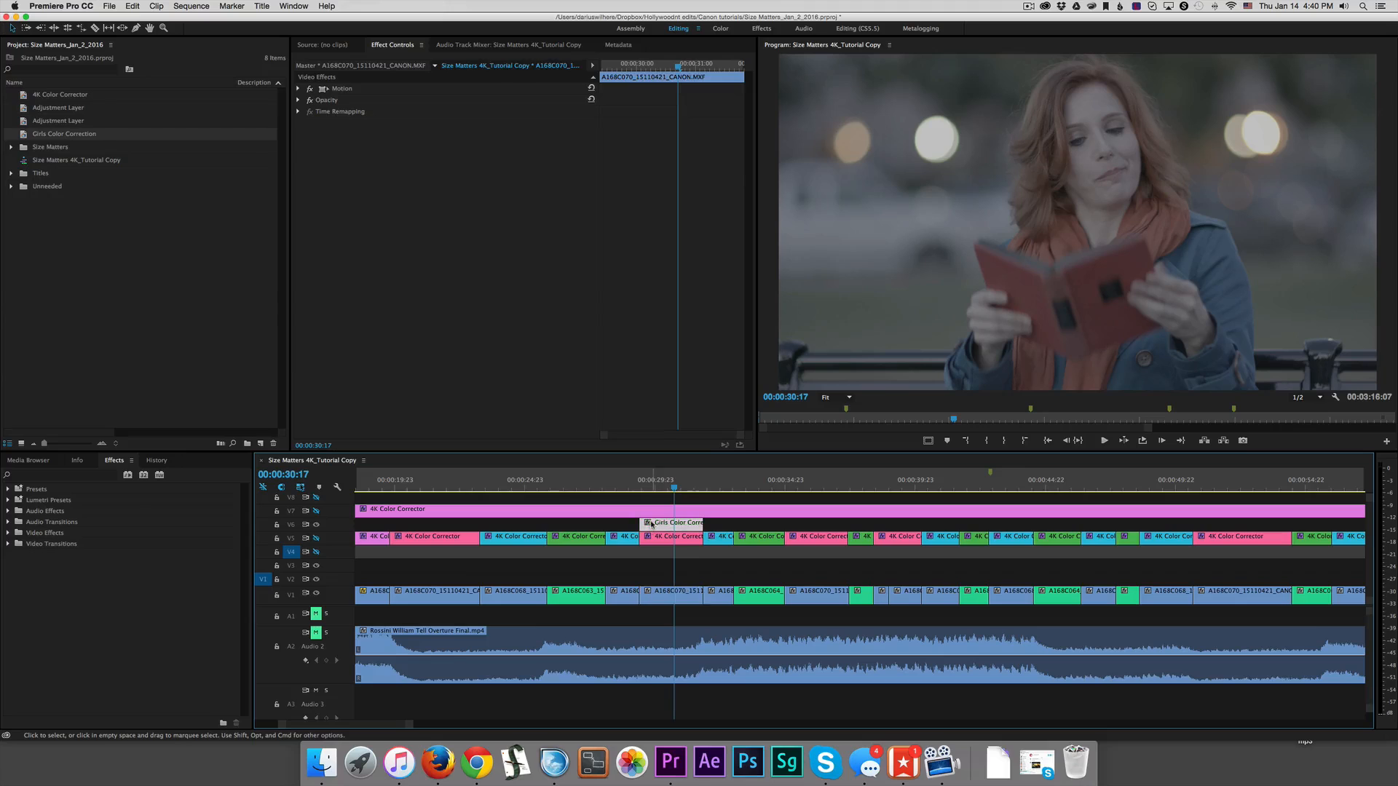
- In the Color workspace, apply the ALEXA_Default_LogC2Rec709 input LUT to the Girls Color Correction layer and set its Temperature to 30
{"action": "left_click", "coordinate": [719, 29]}
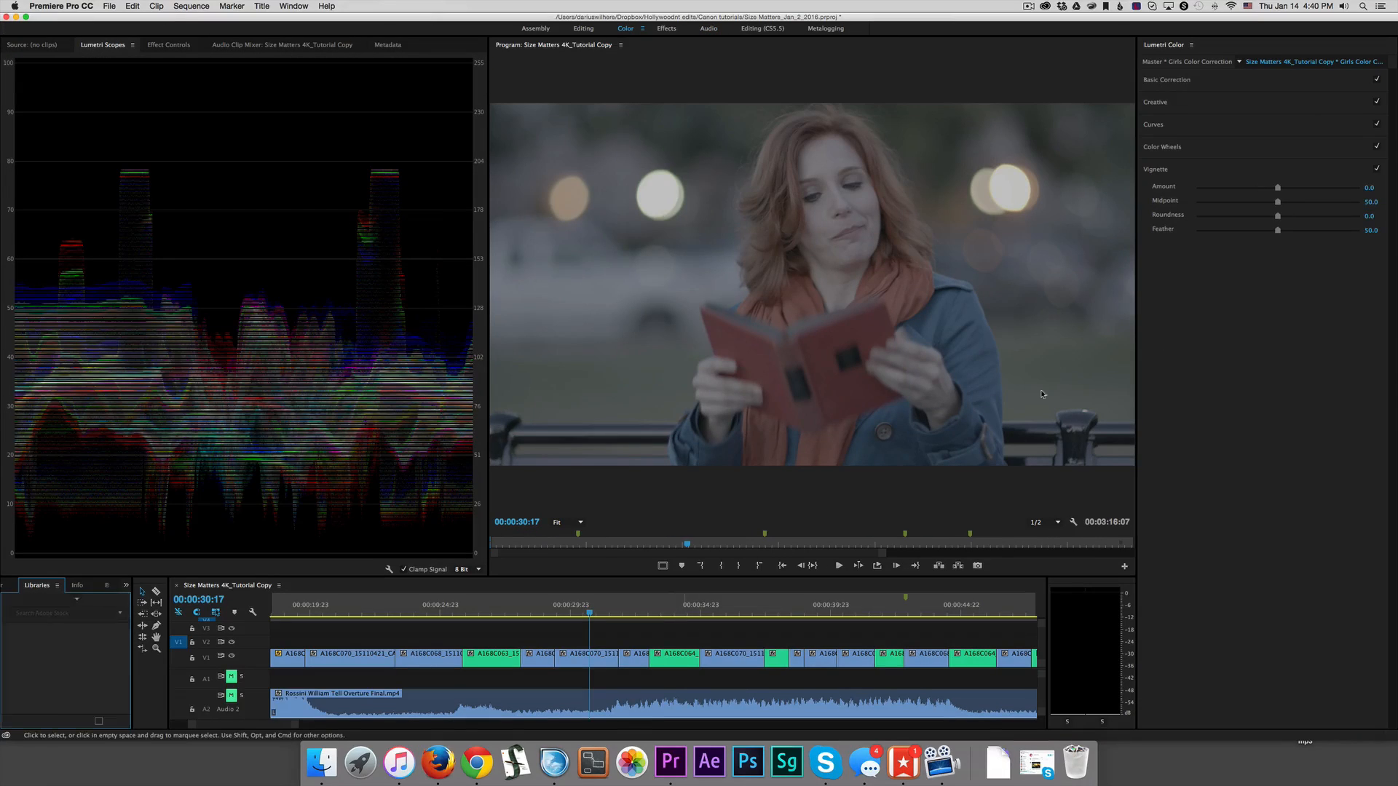
{"action": "left_click", "coordinate": [1215, 80]}
{"action": "left_click", "coordinate": [1238, 97]}
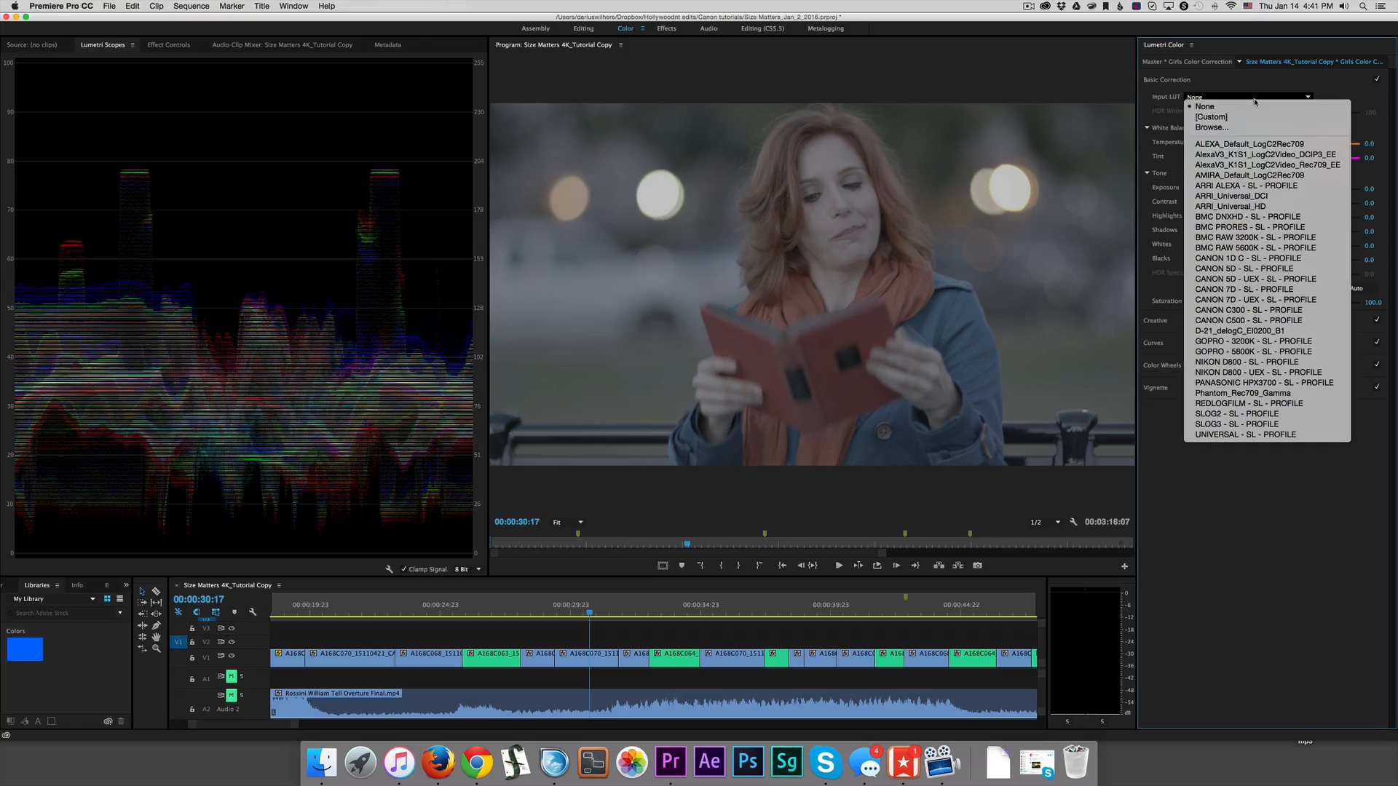
{"action": "left_click", "coordinate": [1236, 139]}
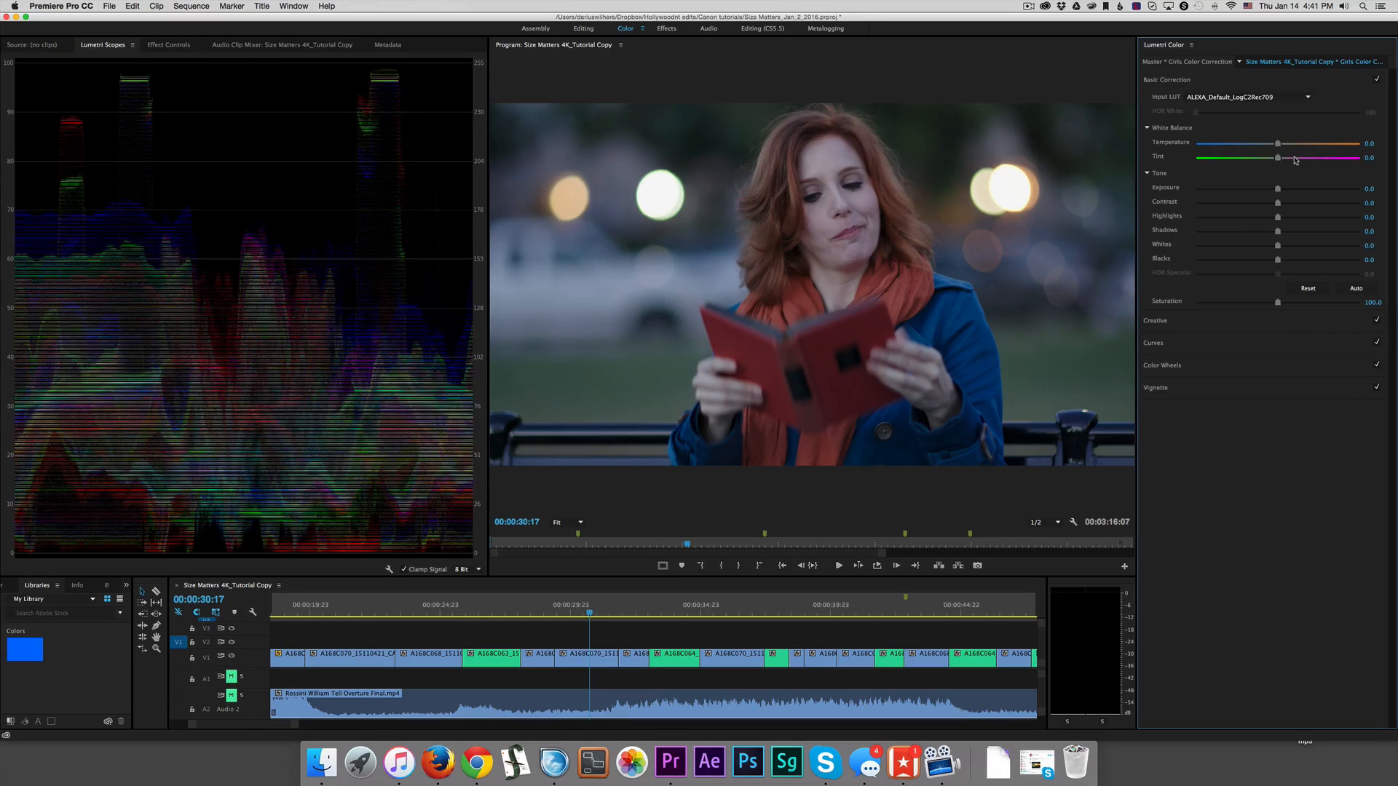
{"action": "left_click_drag", "start_coordinate": [1277, 144], "coordinate": [1302, 144]}
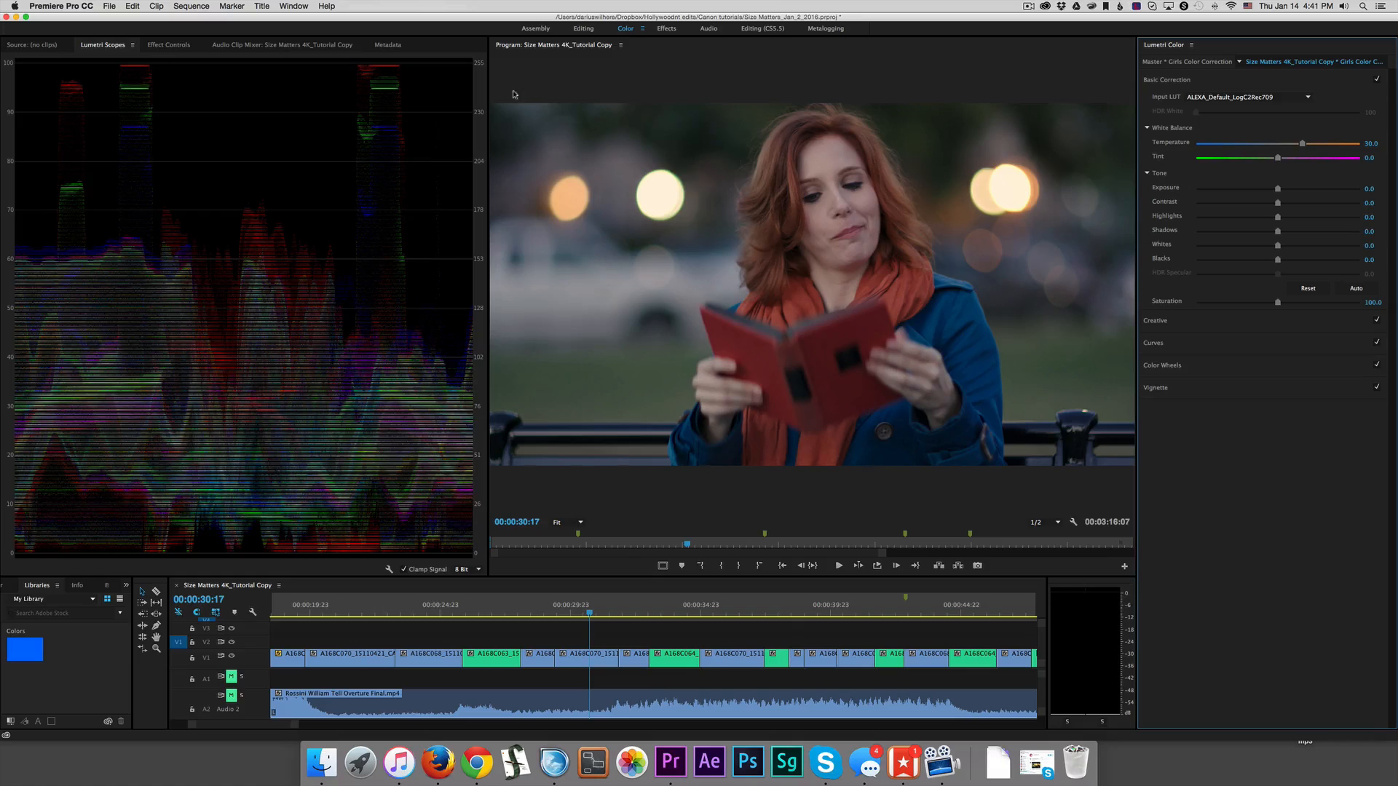
- Return to the Editing workspace and compare the woman's shot with track V6 output off and on
{"action": "left_click", "coordinate": [583, 30]}
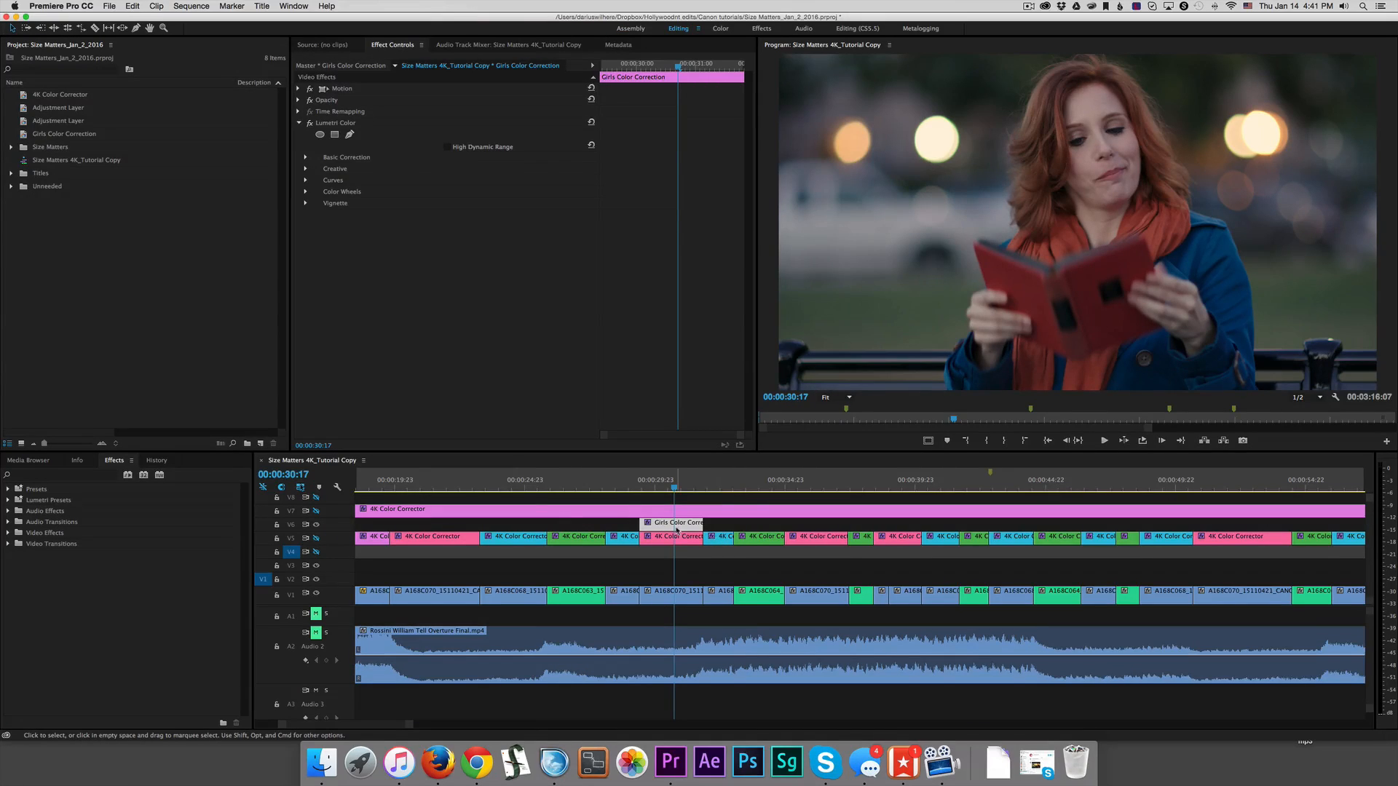
{"action": "left_click", "coordinate": [649, 521]}
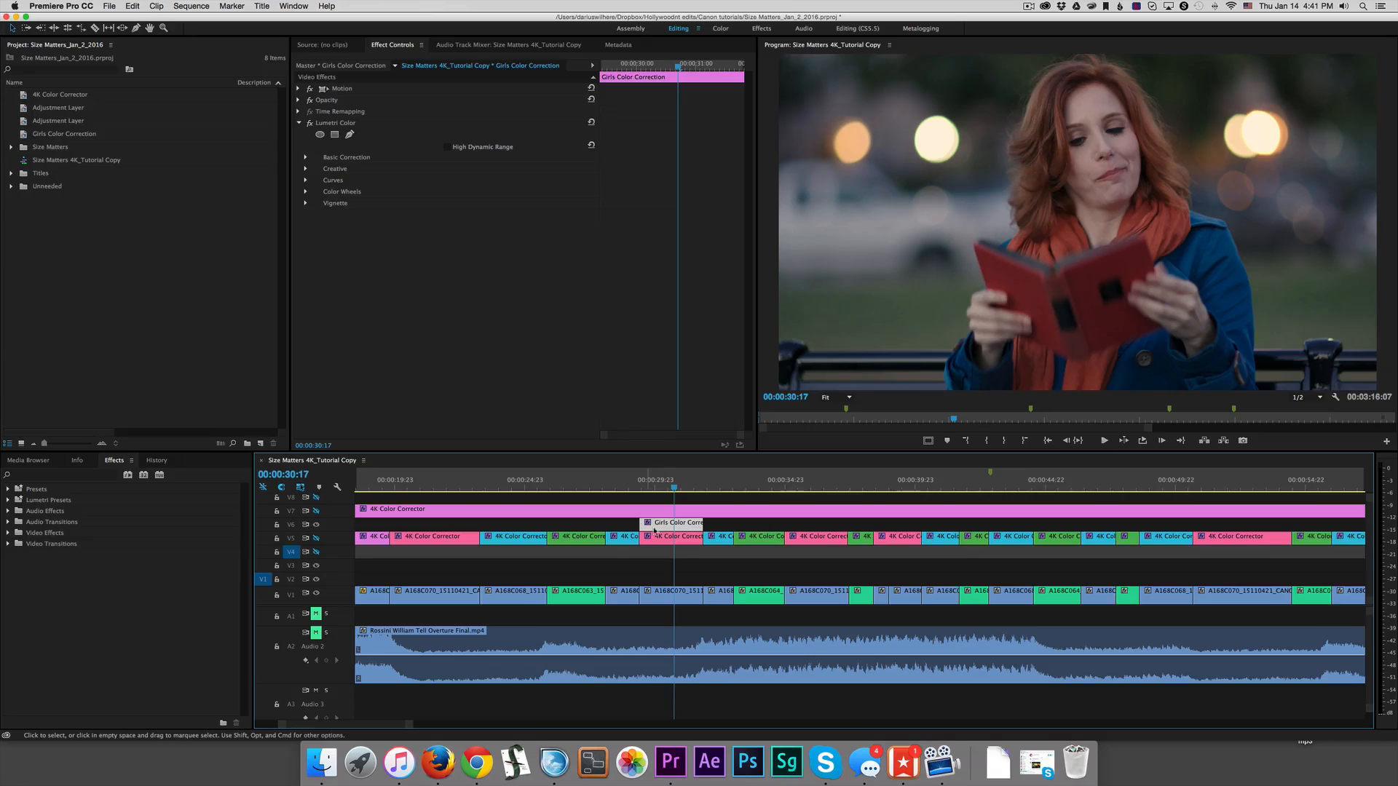
{"action": "left_click", "coordinate": [317, 525]}
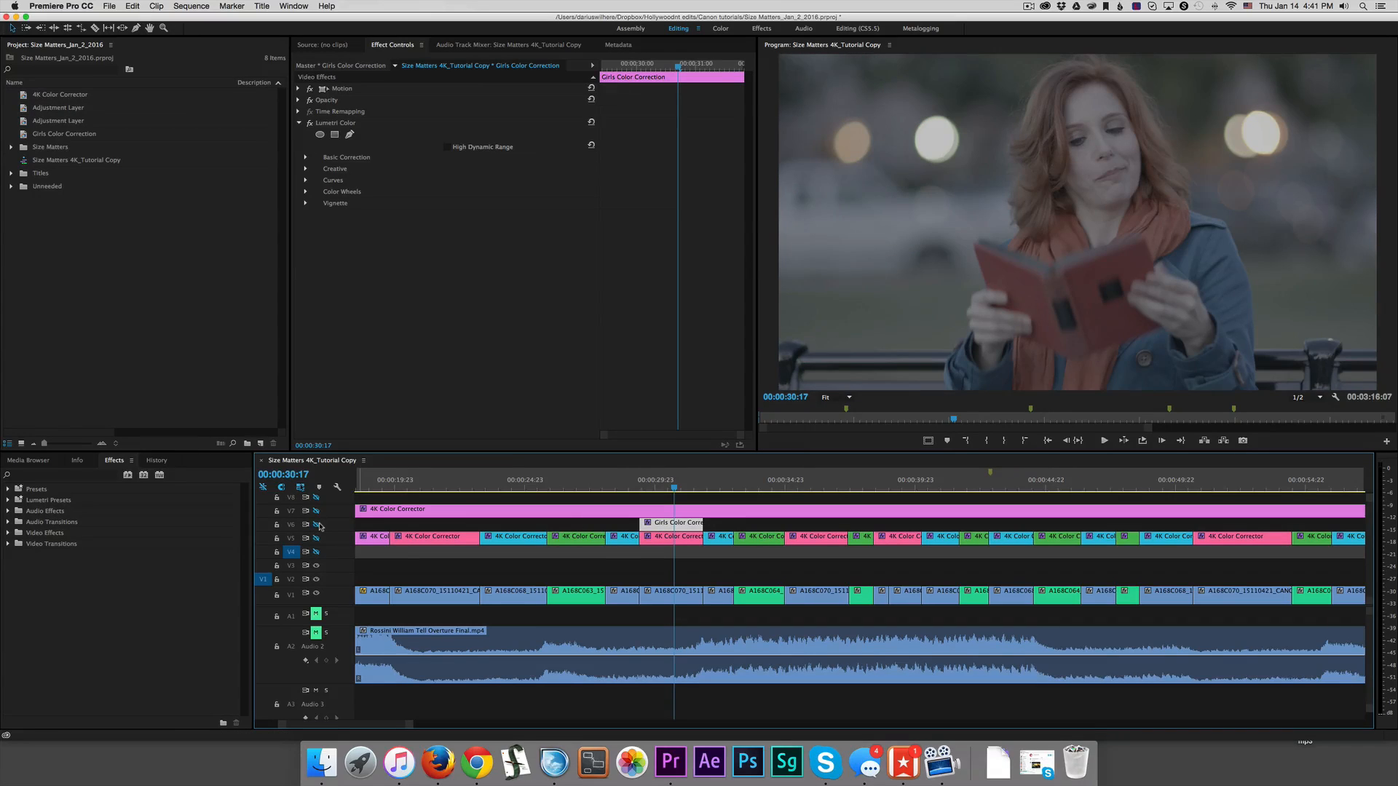
{"action": "left_click", "coordinate": [317, 525]}
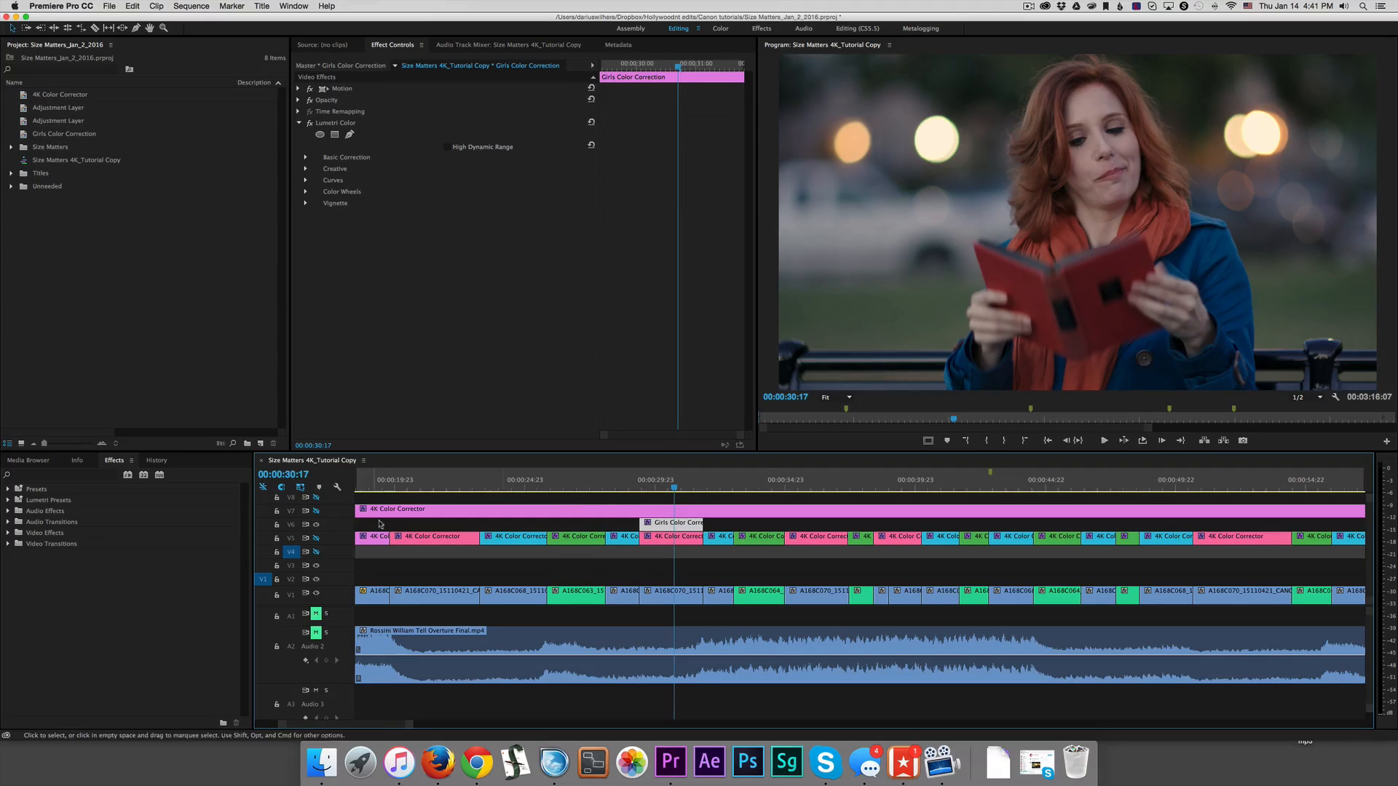
- Scrub the corrected shot of the woman and inspect the effects on its source clip on track V1
{"action": "left_click", "coordinate": [657, 486]}
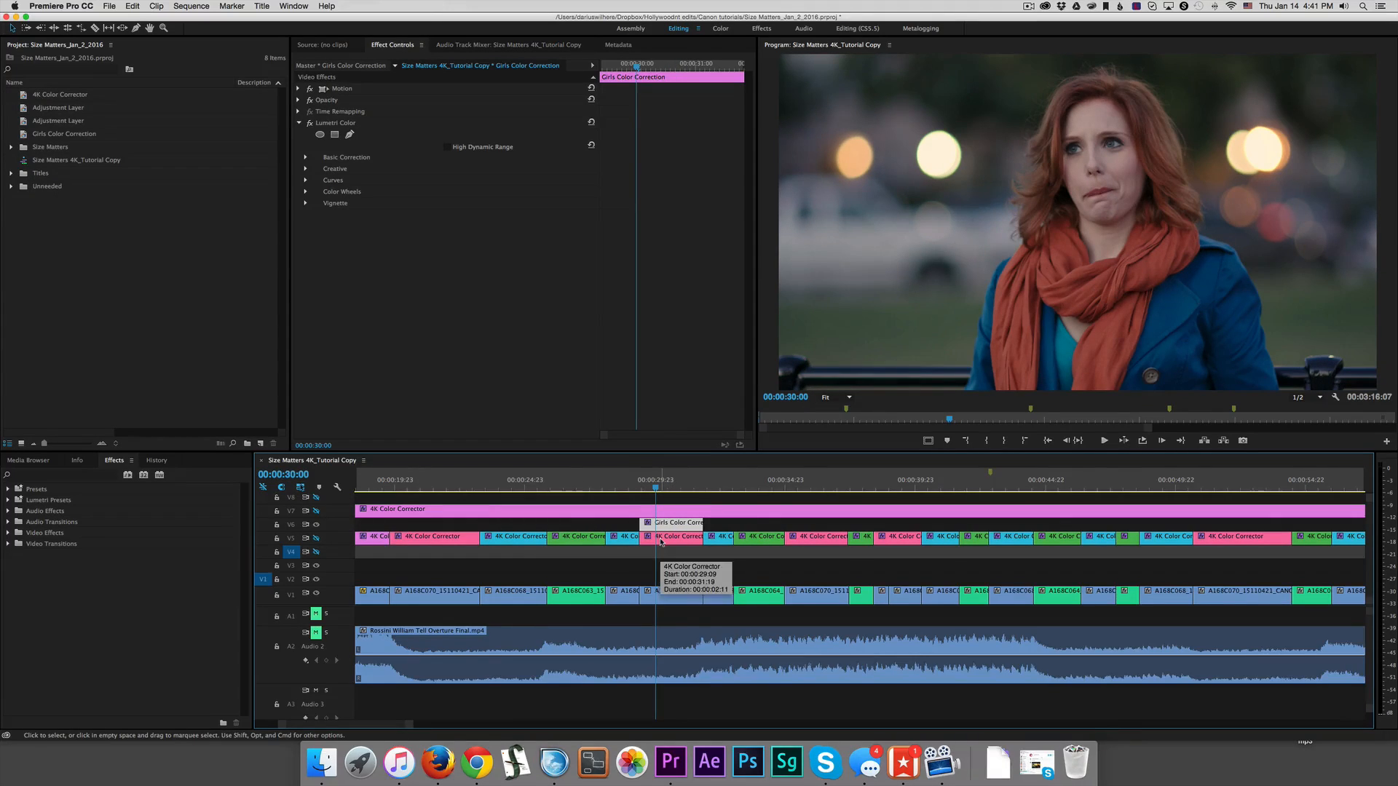
{"action": "mouse_move", "coordinate": [658, 486]}
{"action": "left_mouse_down"}
{"action": "mouse_move", "coordinate": [736, 494]}
{"action": "mouse_move", "coordinate": [659, 495]}
{"action": "left_mouse_up"}
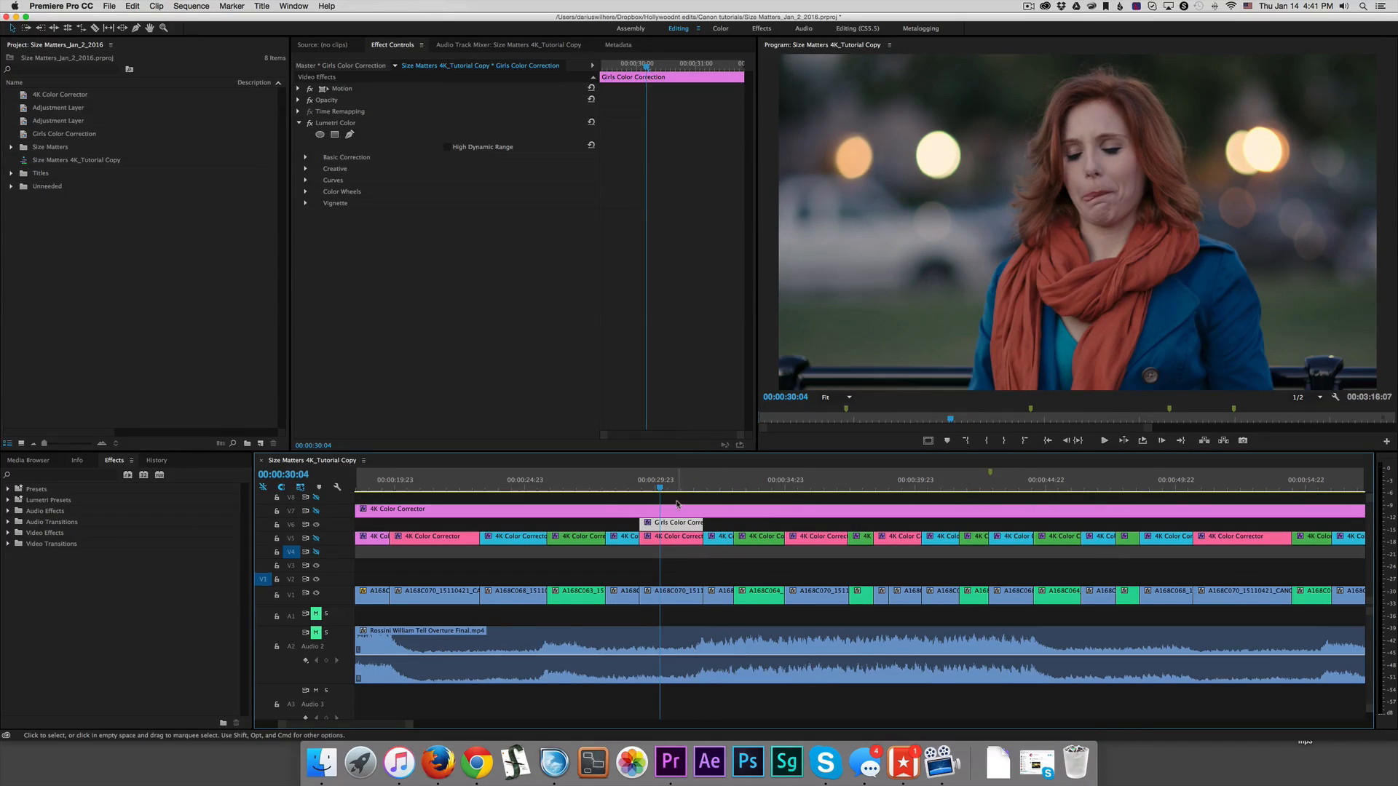
{"action": "scroll", "coordinate": [597, 567], "scroll_direction": "right", "scroll_amount": 5}
{"action": "left_click", "coordinate": [522, 599]}
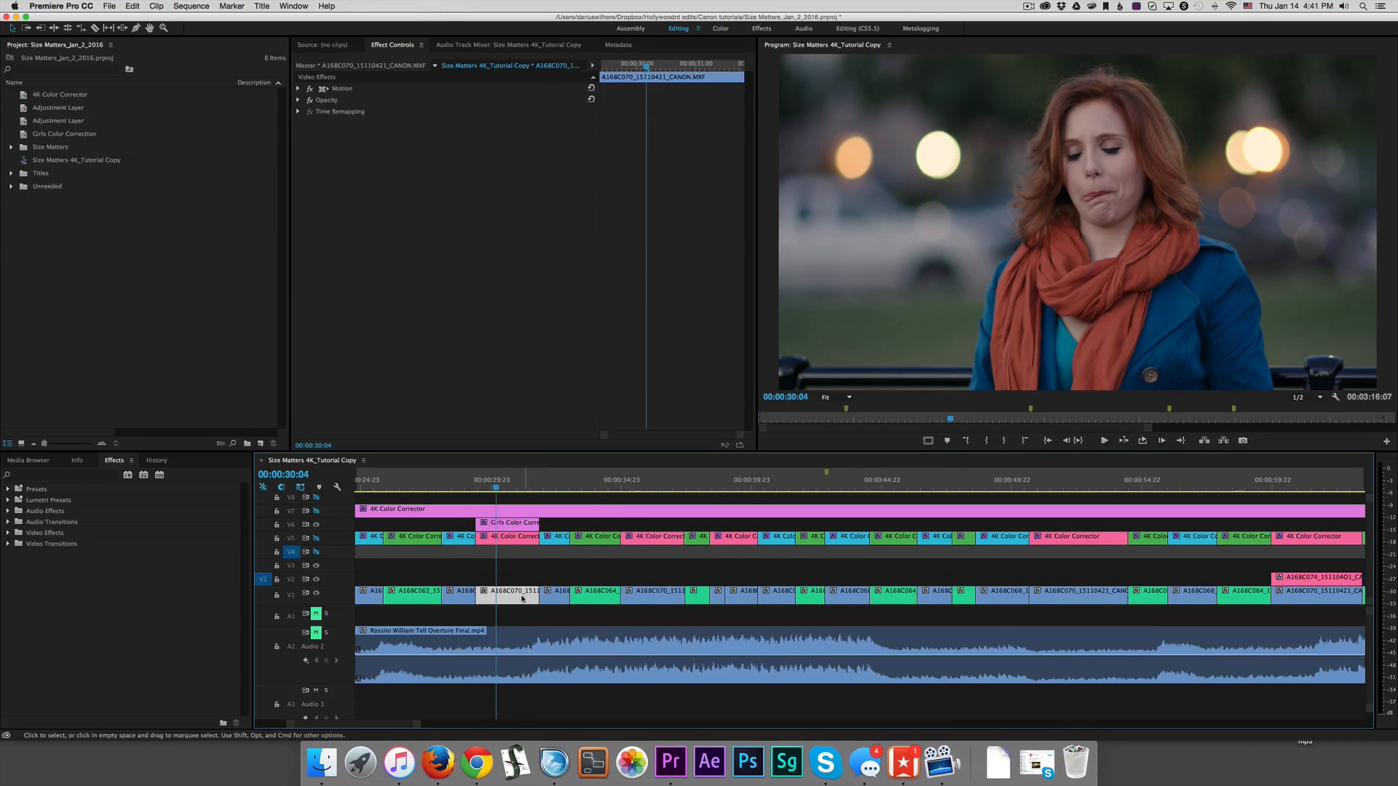
{"action": "left_click", "coordinate": [345, 132]}
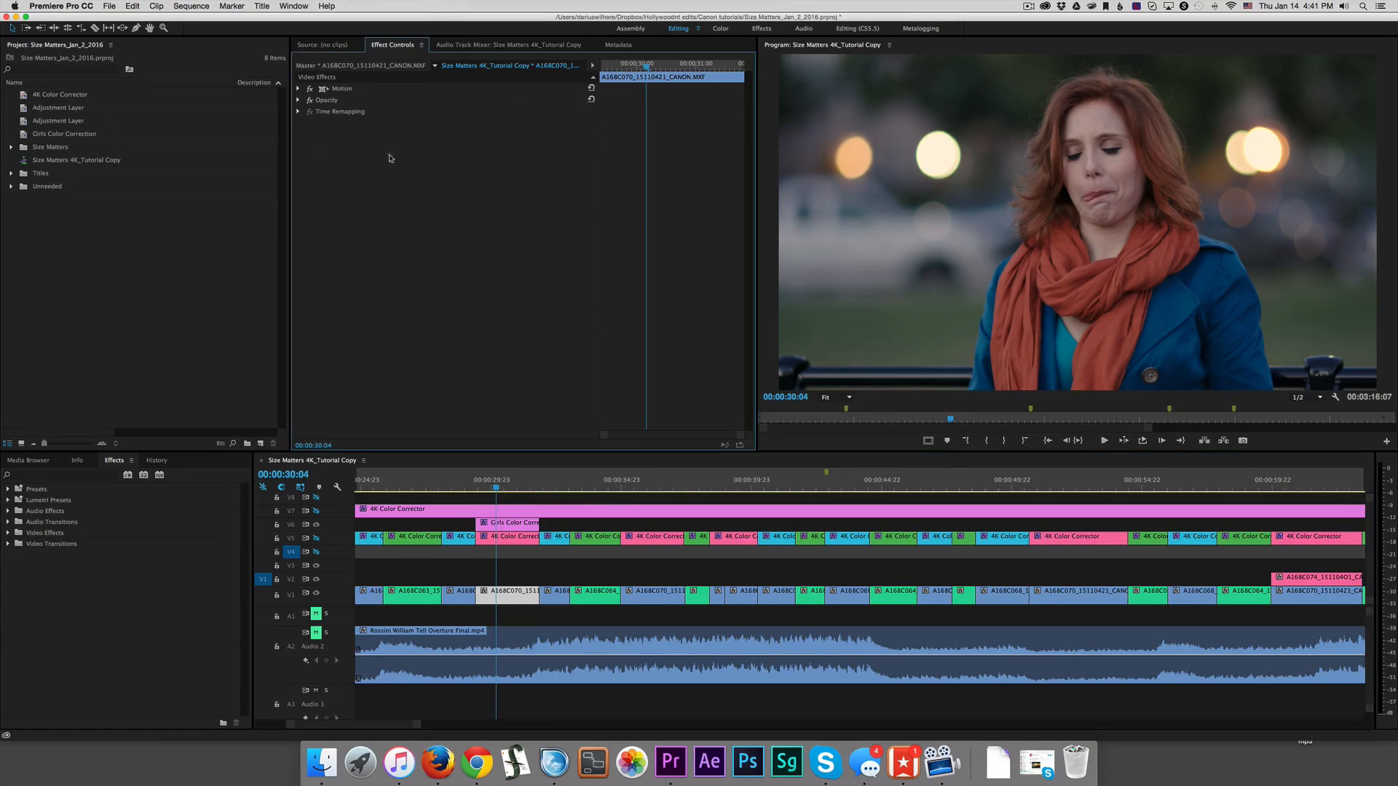
{"action": "scroll", "coordinate": [517, 606], "scroll_direction": "left", "scroll_amount": 5}
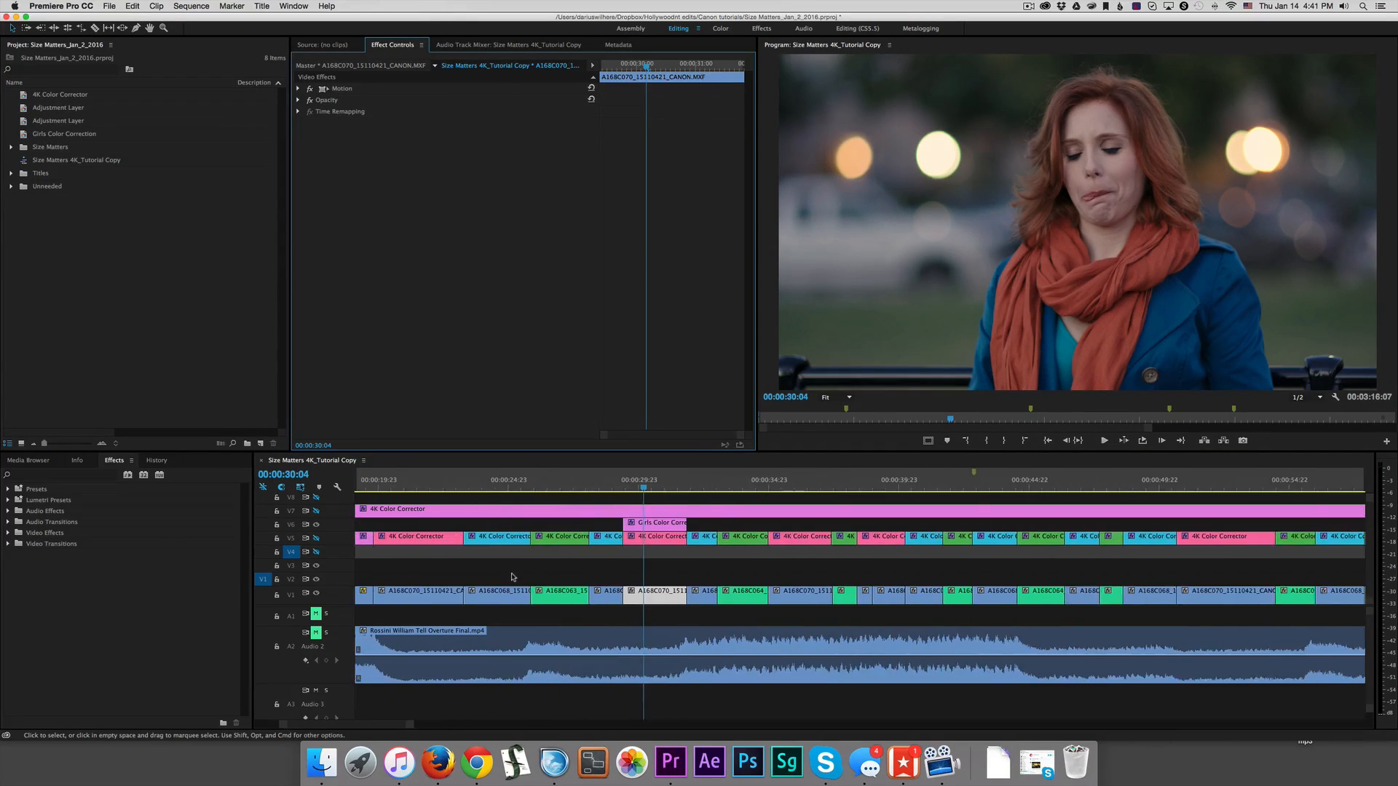
- Select the Girls Color Correction layer, hide track V6, and review the surrounding uncorrected shots by scrubbing and playing the sequence
{"action": "left_click", "coordinate": [665, 525]}
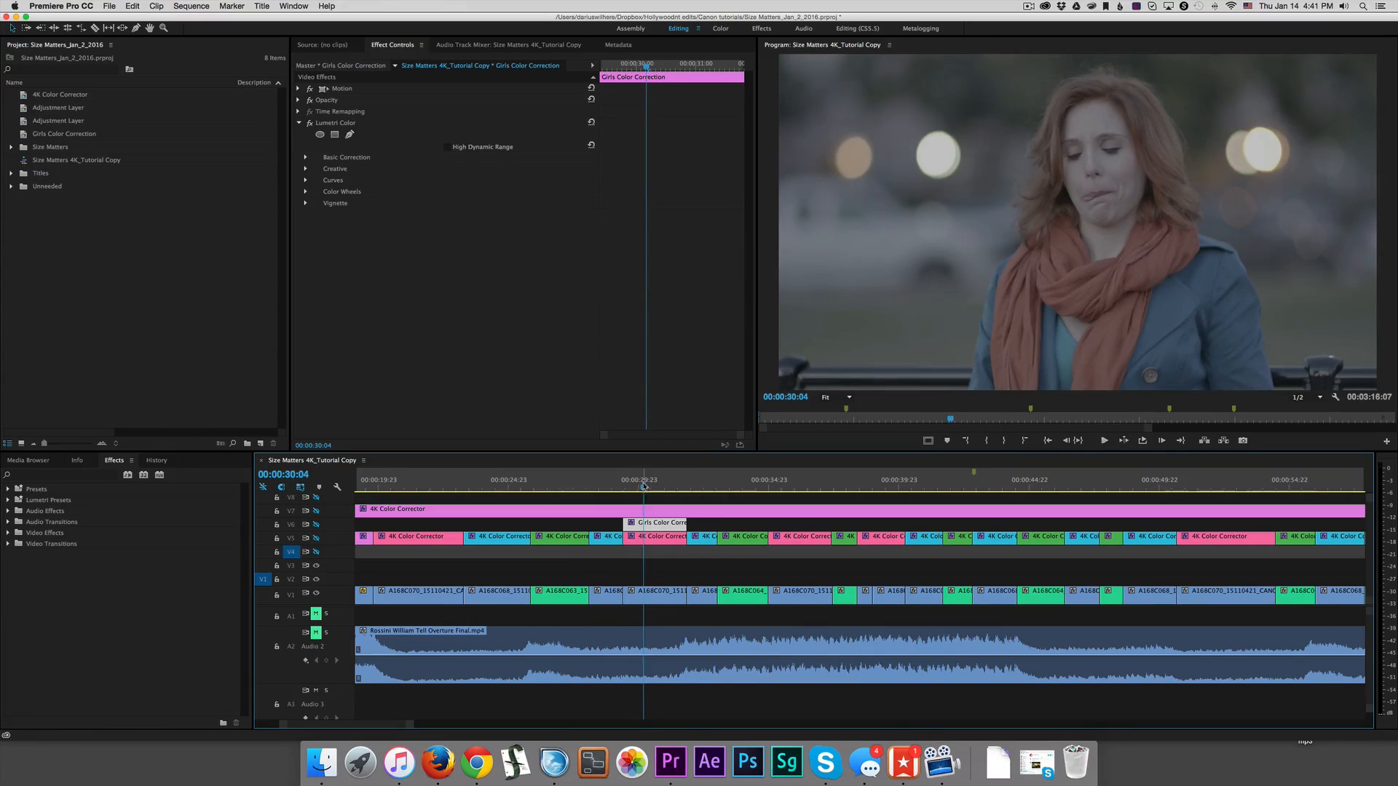
{"action": "left_click", "coordinate": [541, 484]}
{"action": "left_click_drag", "start_coordinate": [541, 483], "coordinate": [476, 485]}
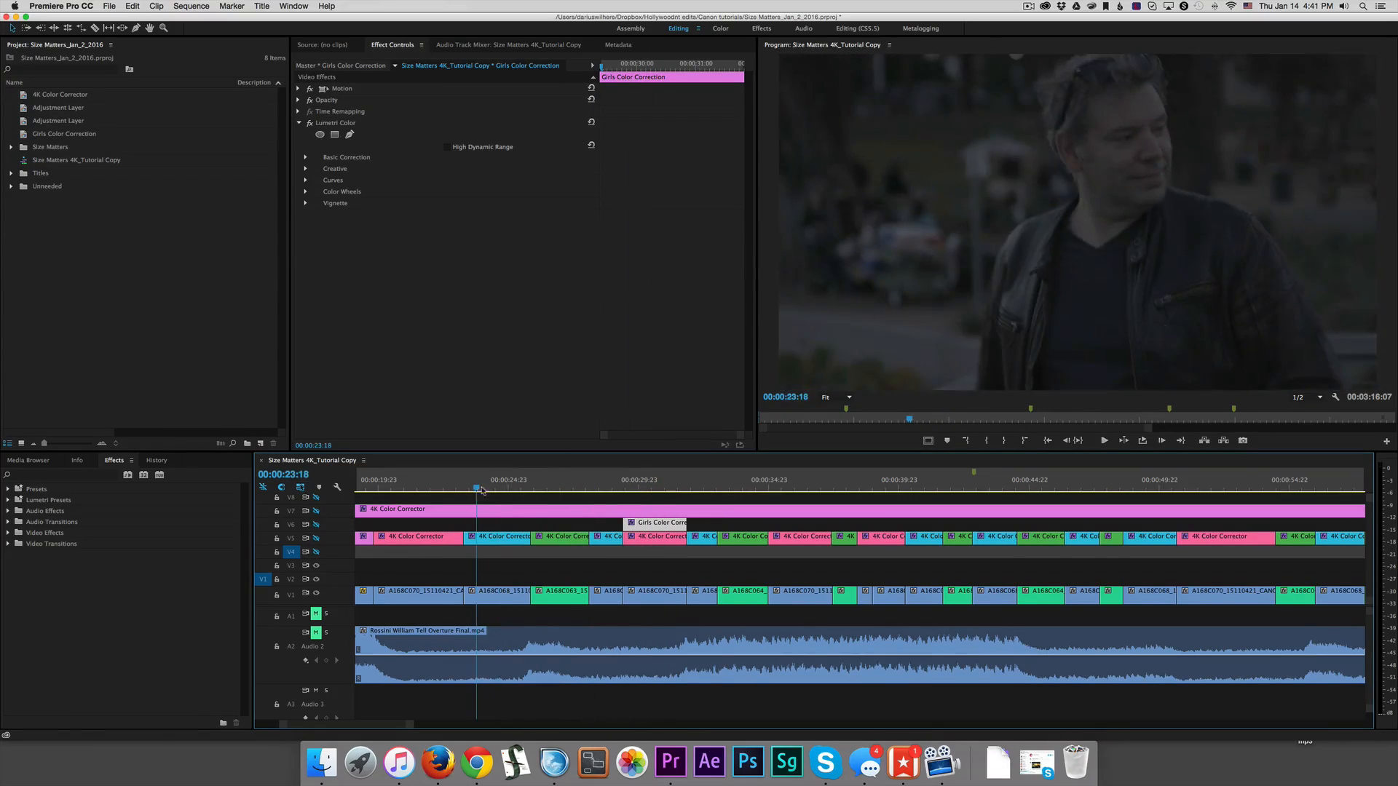
{"action": "scroll", "coordinate": [526, 517], "scroll_direction": "left", "scroll_amount": 10}
{"action": "scroll", "coordinate": [525, 517], "scroll_direction": "left", "scroll_amount": 3}
{"action": "left_click_drag", "start_coordinate": [760, 480], "coordinate": [1129, 487]}
{"action": "scroll", "coordinate": [1077, 498], "scroll_direction": "right", "scroll_amount": 10}
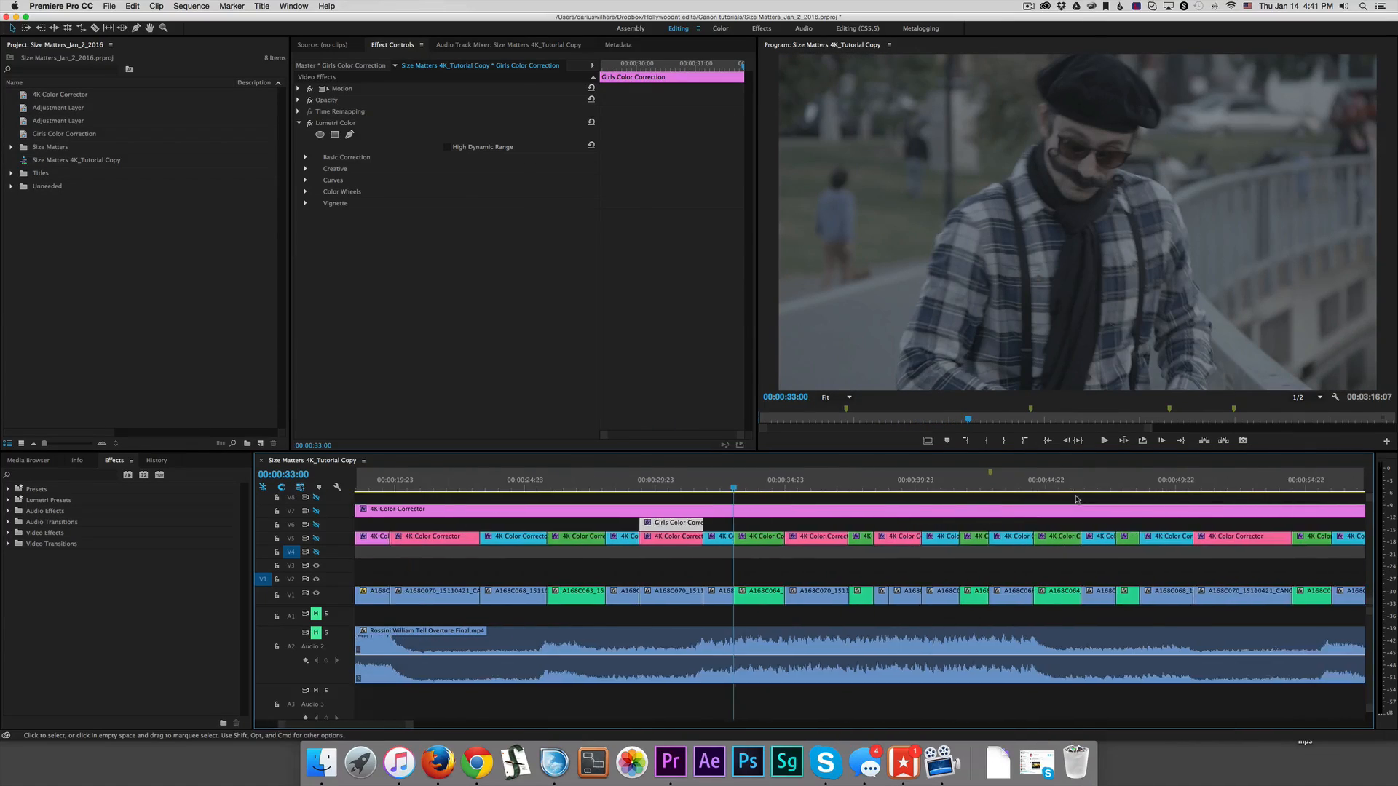
{"action": "key", "text": "space"}
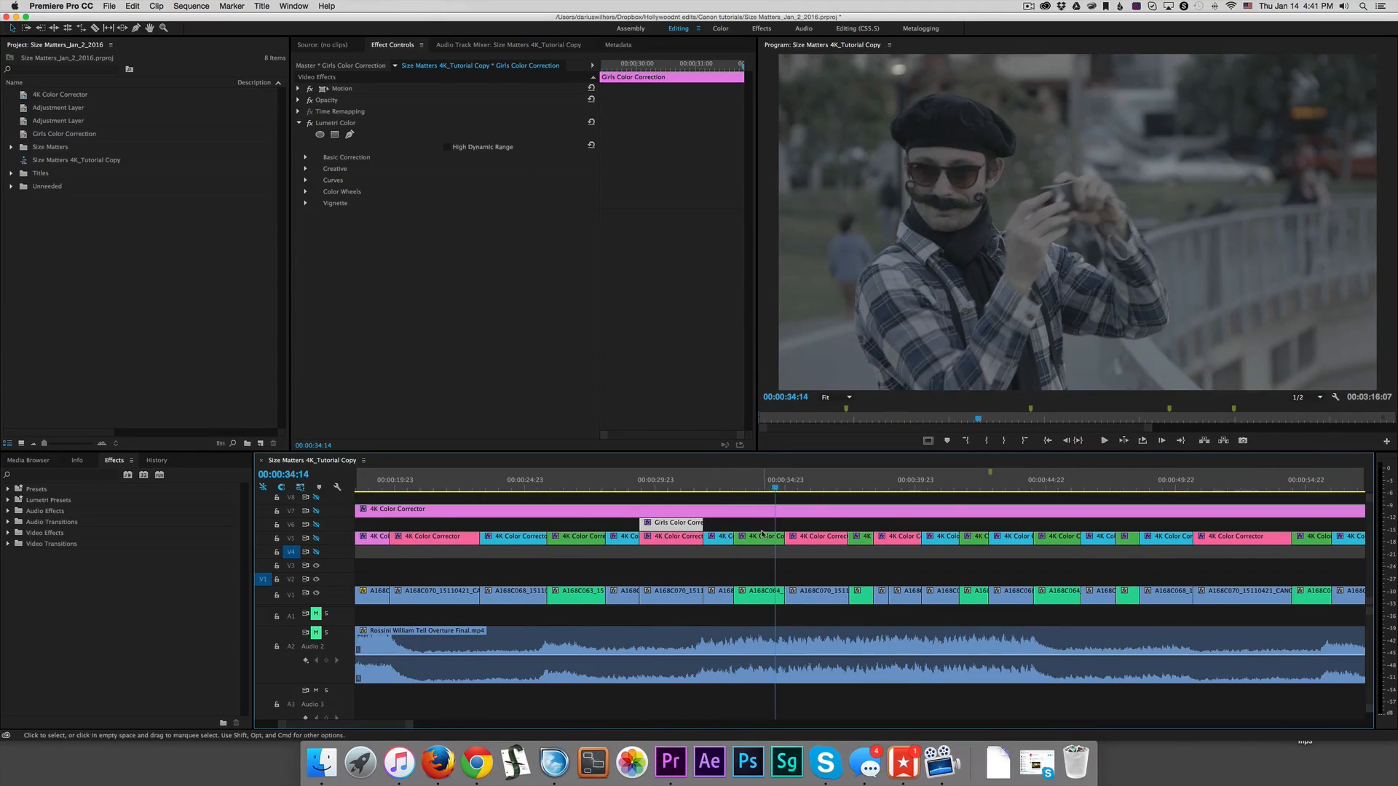
- Examine the Lumetri settings of the 4K Color Corrector layers on track V5 above the shots of the woman with the book
{"action": "left_click", "coordinate": [817, 537]}
{"action": "left_click", "coordinate": [861, 537]}
{"action": "left_click", "coordinate": [879, 537]}
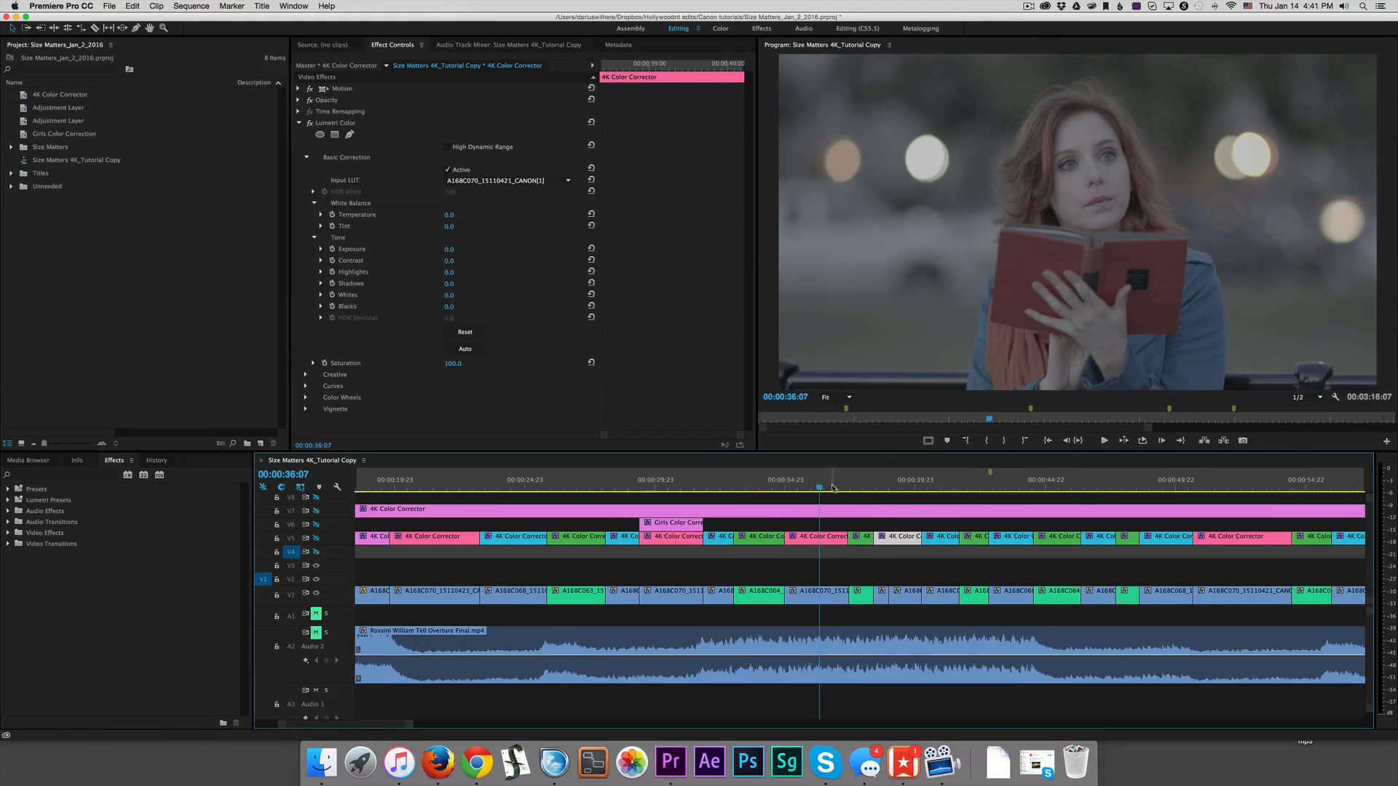
{"action": "left_click", "coordinate": [831, 487]}
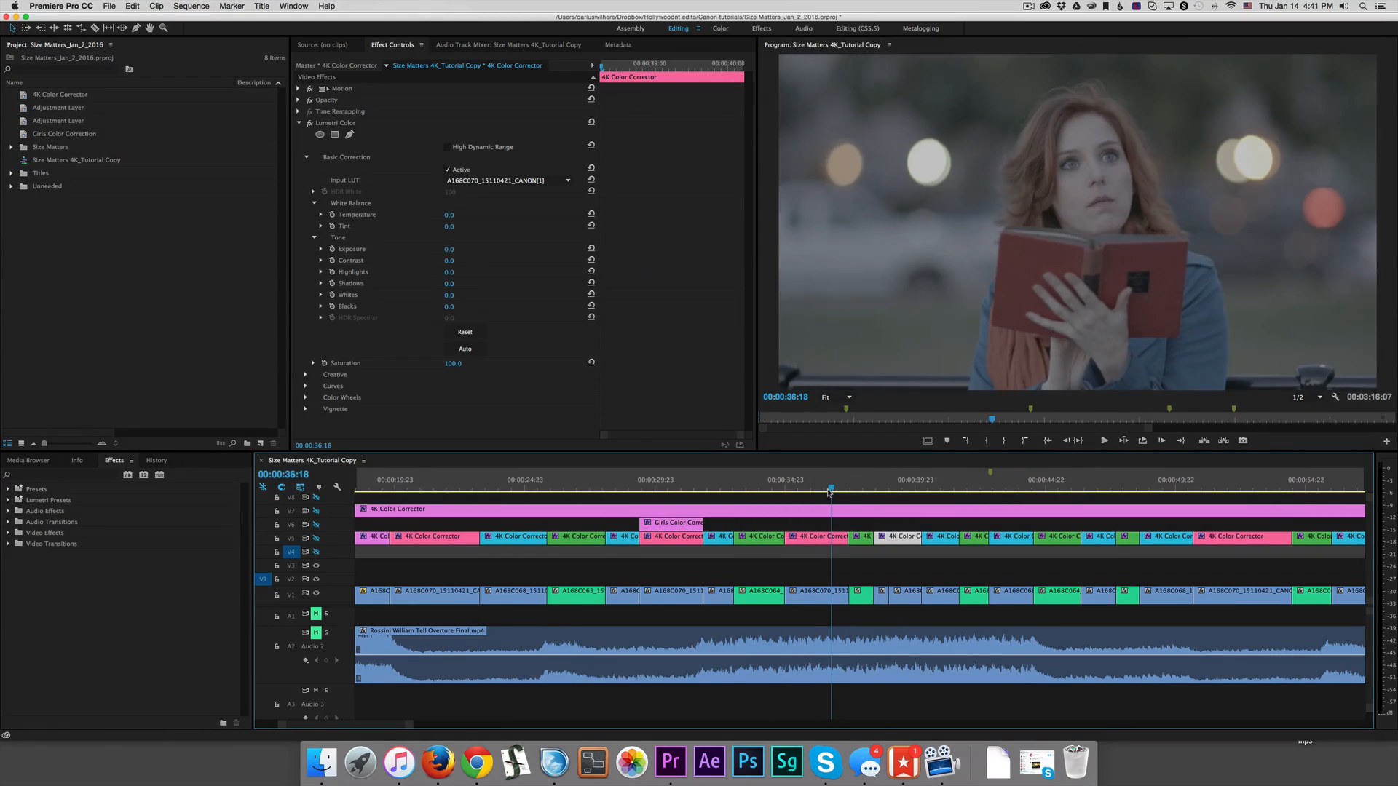
{"action": "left_click", "coordinate": [809, 542]}
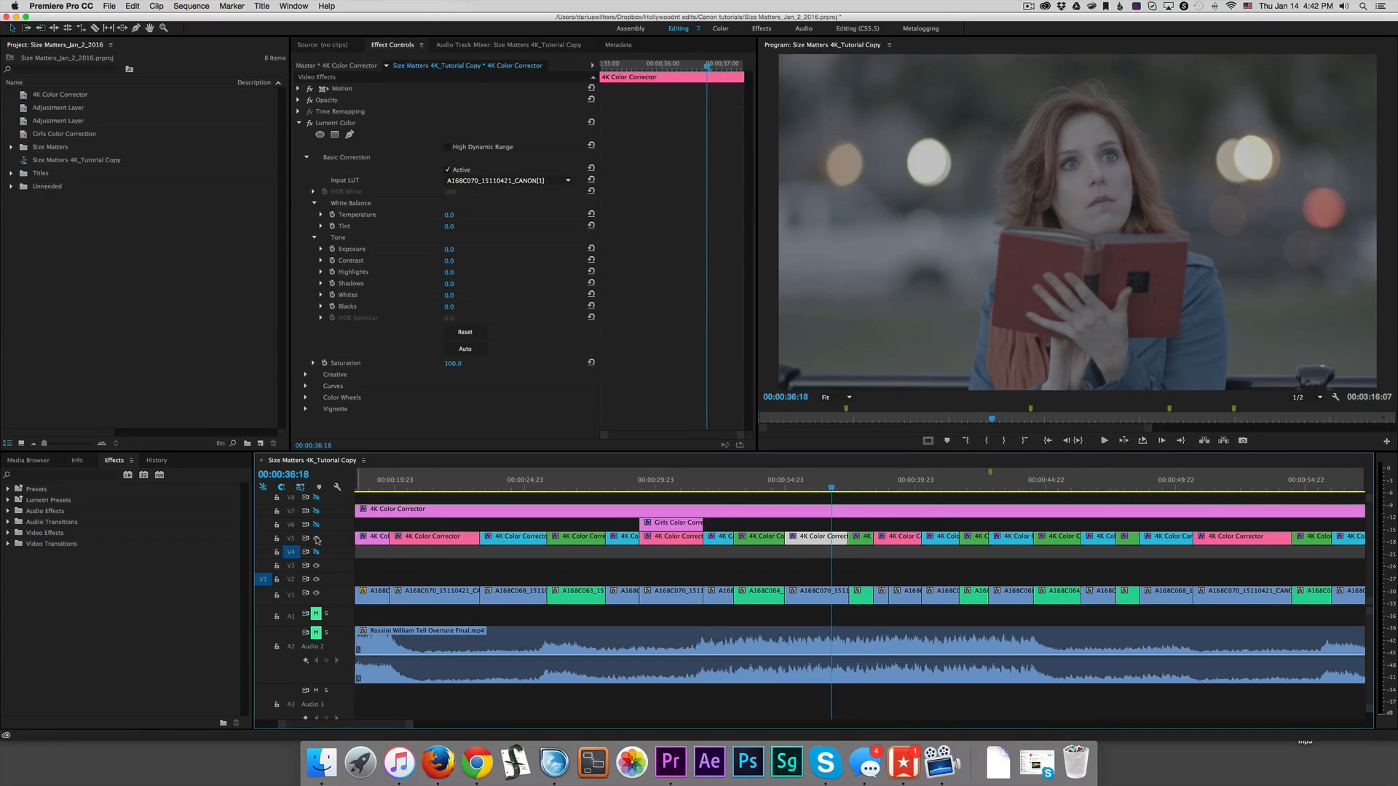
- Review the shots with the V5 correction layers enabled, and compare the overall 4K Color Corrector layer on track V7 on the woman's shot
{"action": "left_click_drag", "start_coordinate": [830, 490], "coordinate": [1178, 492]}
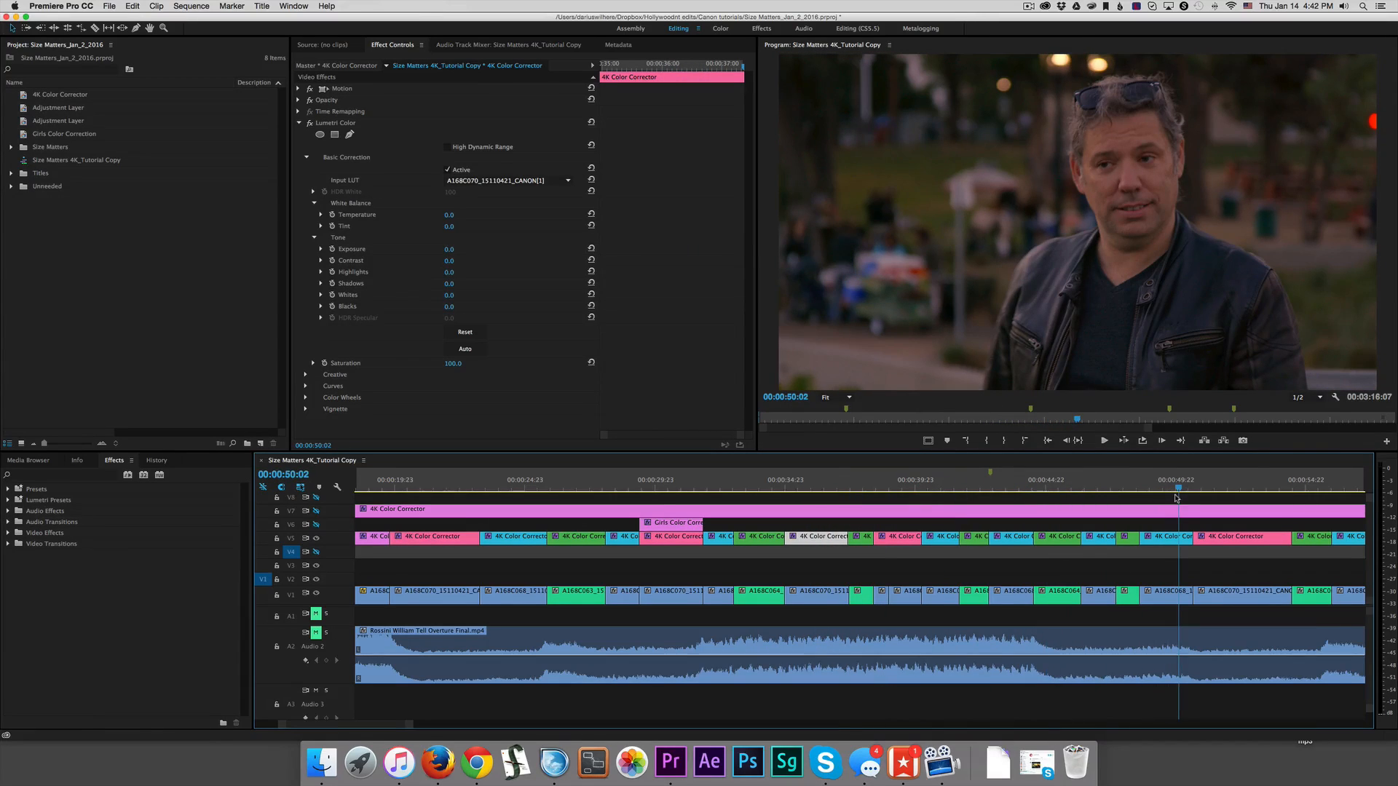
{"action": "left_click", "coordinate": [437, 515]}
{"action": "left_click", "coordinate": [889, 486]}
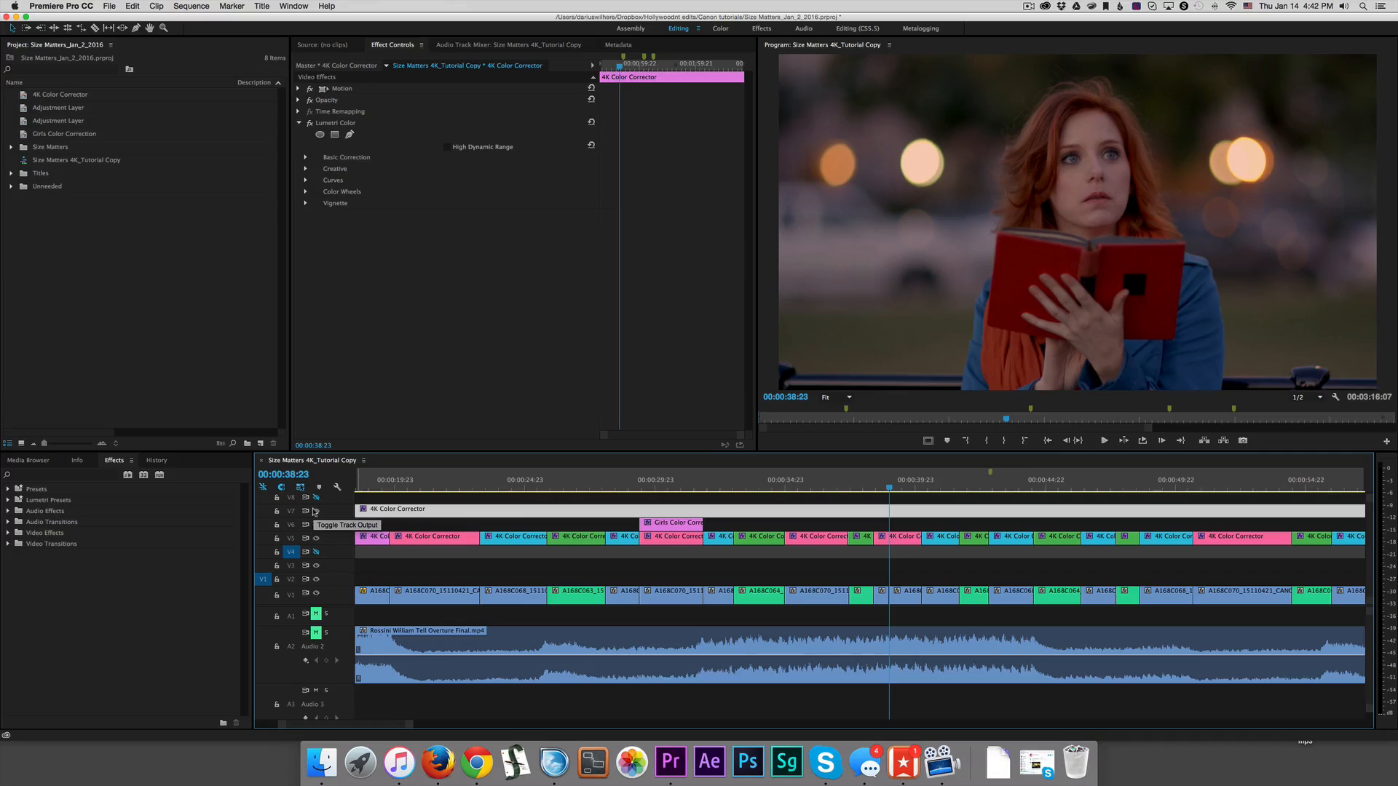
{"action": "mouse_move", "coordinate": [867, 486]}
{"action": "left_mouse_down"}
{"action": "mouse_move", "coordinate": [845, 487]}
{"action": "mouse_move", "coordinate": [889, 487]}
{"action": "left_mouse_up"}
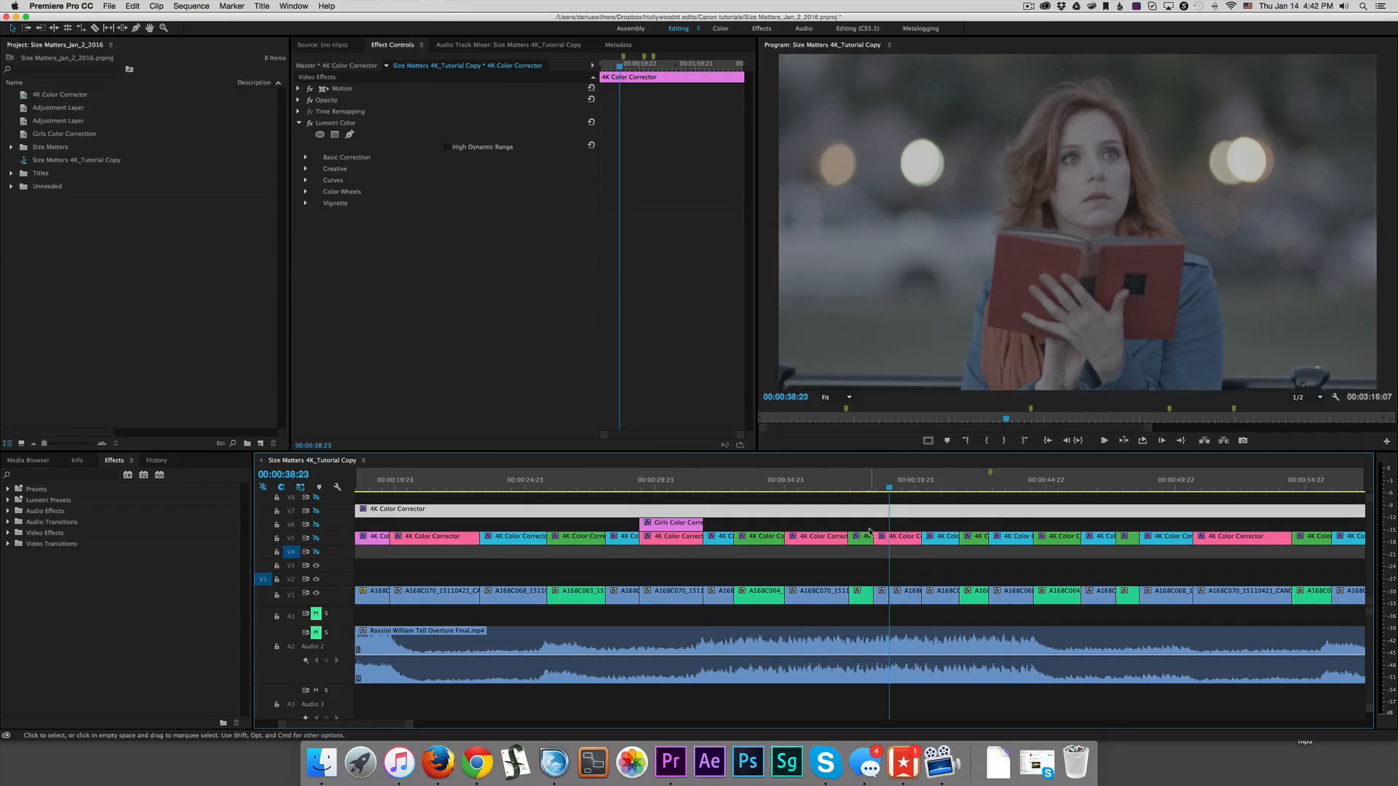
- Select the 4K Color Corrector layer on track V5 at 00:00:38:23 and view its Lumetri settings
{"action": "key", "text": "minus"}
{"action": "key", "text": "minus"}
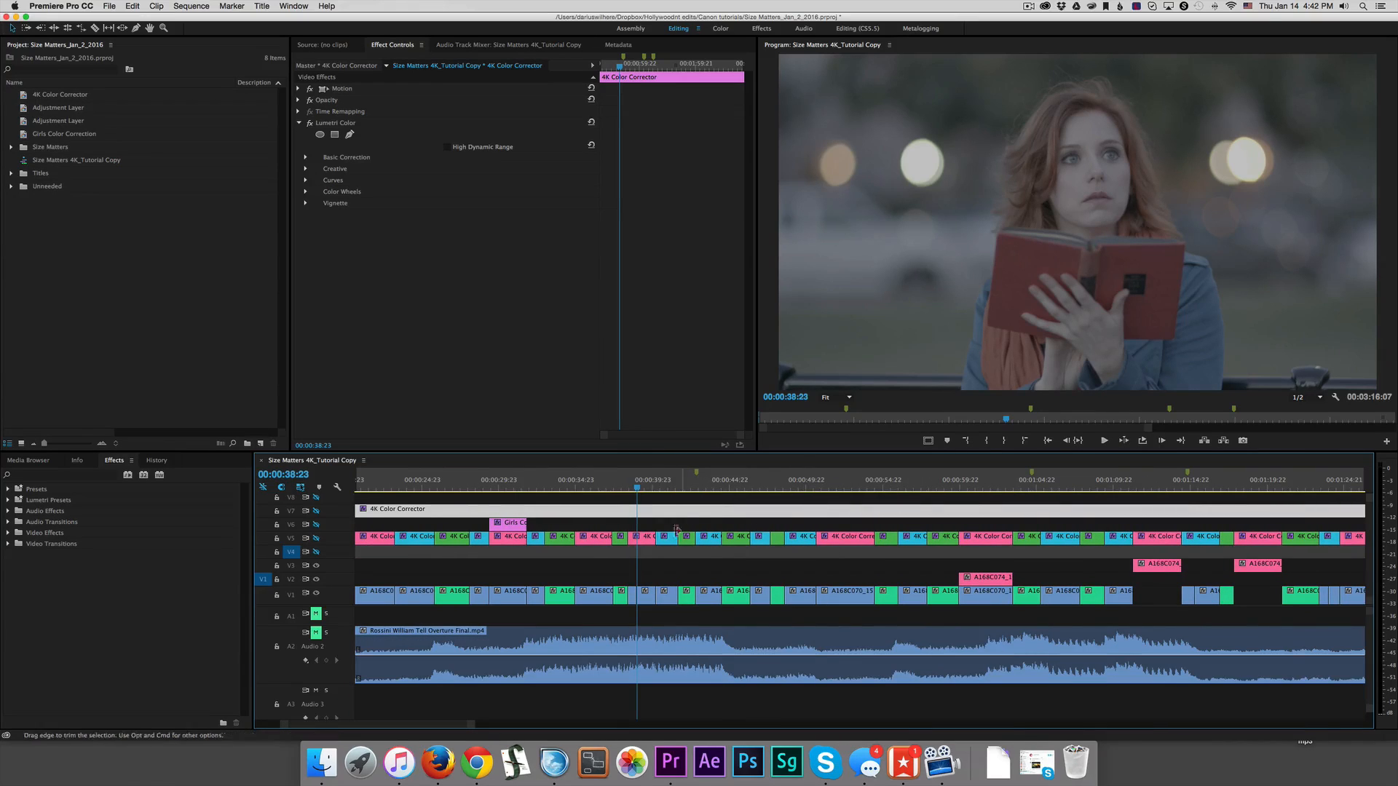
{"action": "left_click", "coordinate": [634, 540]}
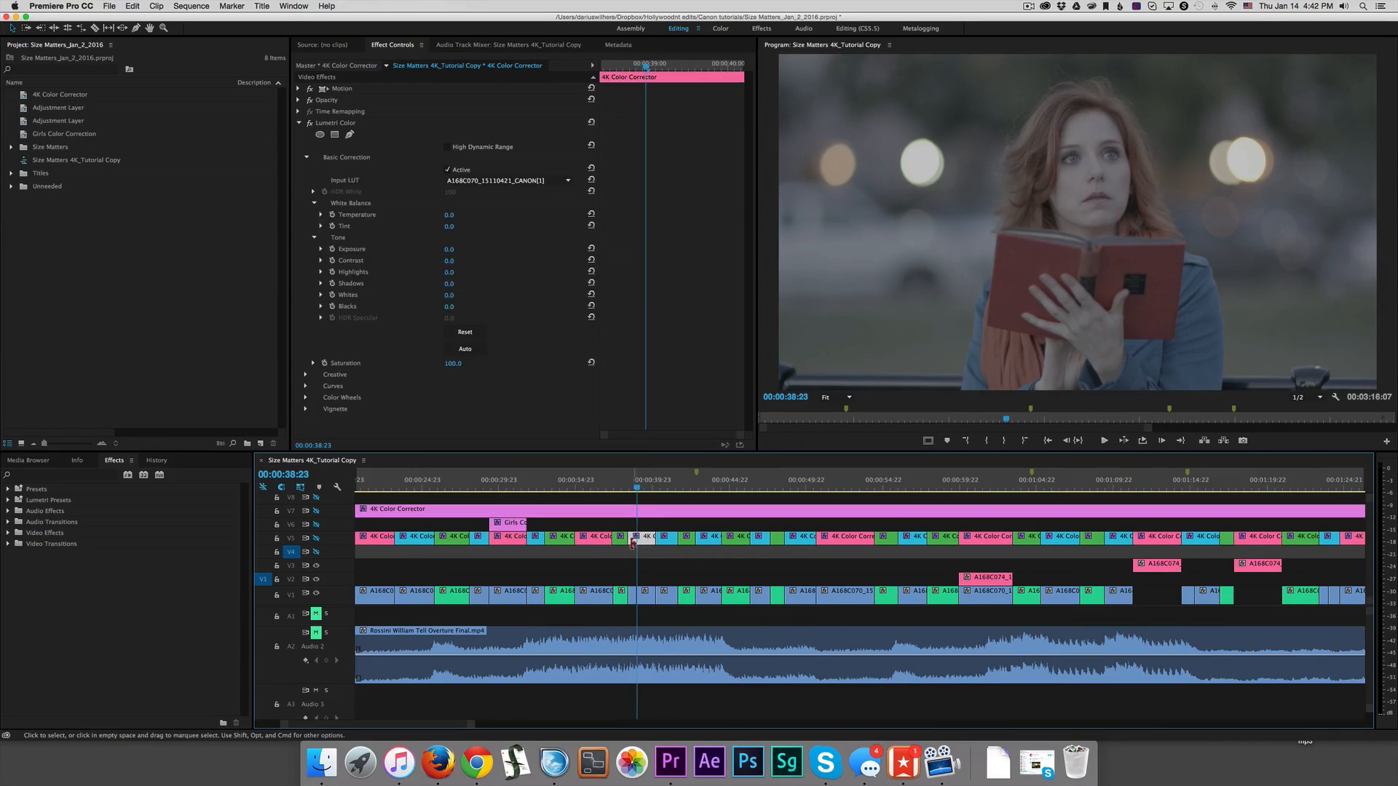